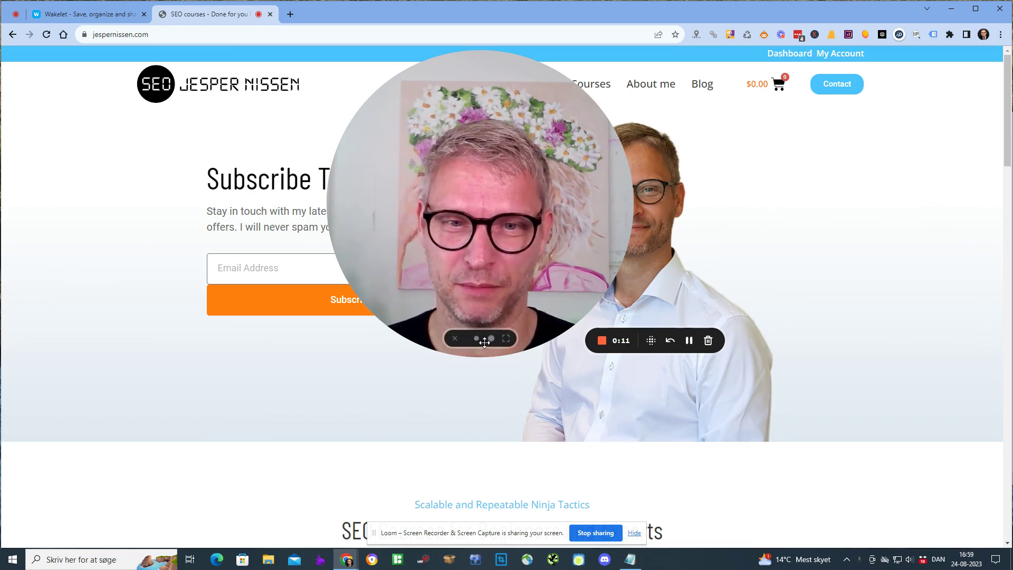
Highlight the newsletter heading and intro text on the web page, then clear the highlight
{"action": "left_click", "coordinate": [484, 342]}
{"action": "left_click_drag", "start_coordinate": [417, 331], "coordinate": [99, 512]}
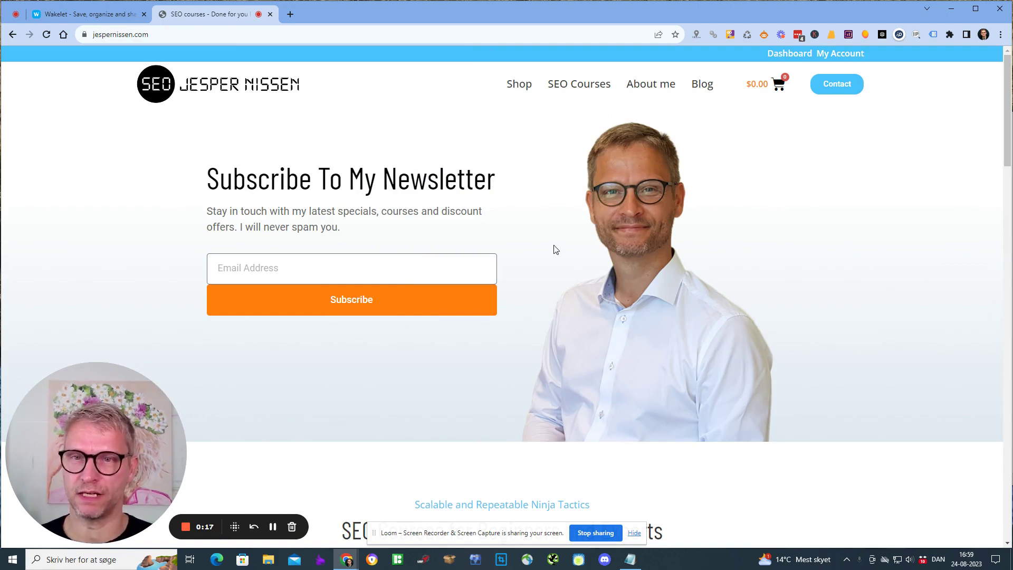
{"action": "left_click_drag", "start_coordinate": [203, 180], "coordinate": [504, 182]}
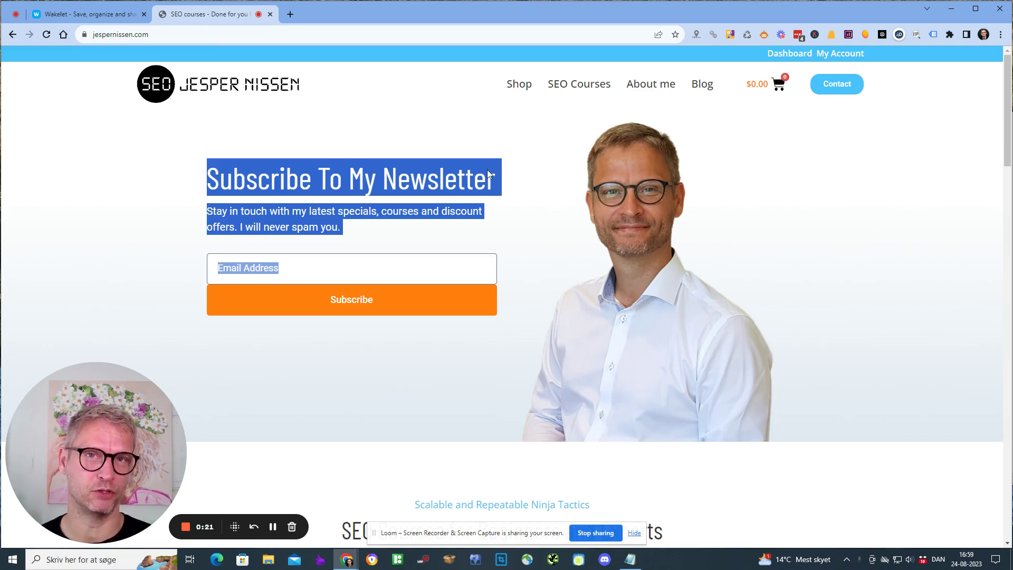
{"action": "left_click", "coordinate": [212, 168]}
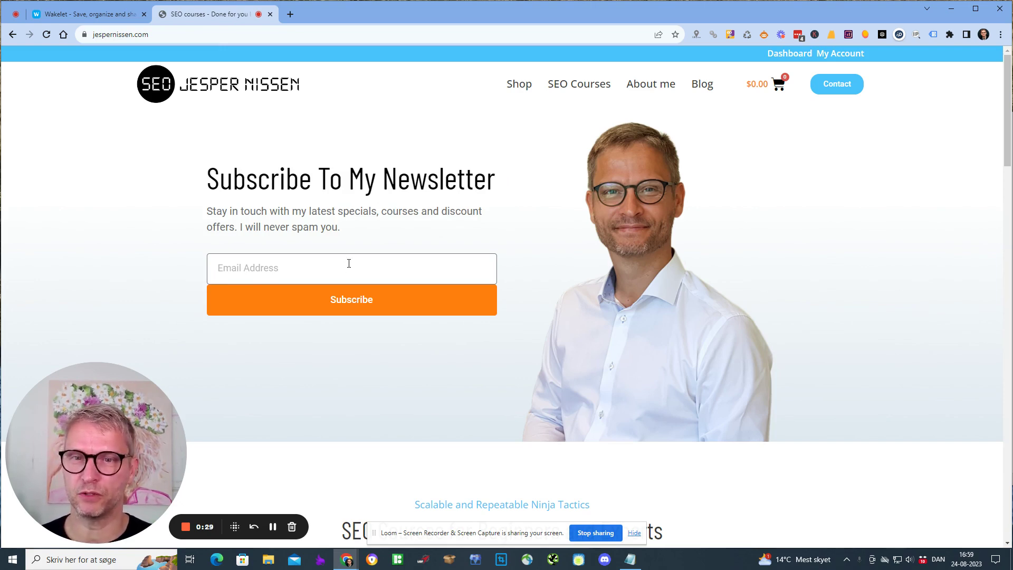
Switch to the 'wakelet notes' Notepad window and select, then deselect, its title line
{"action": "key", "text": "alt+Tab"}
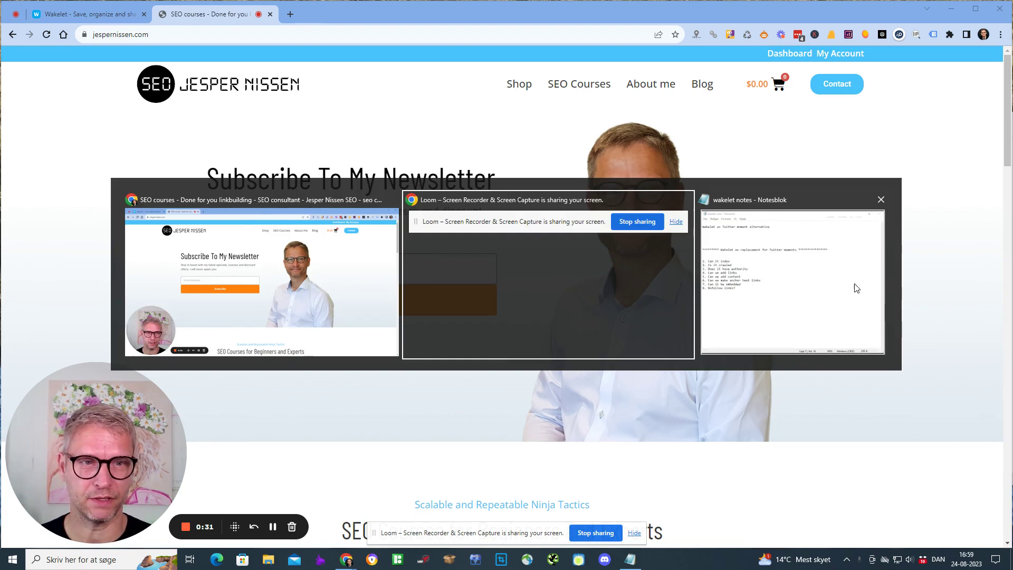
{"action": "key", "text": "alt+Tab"}
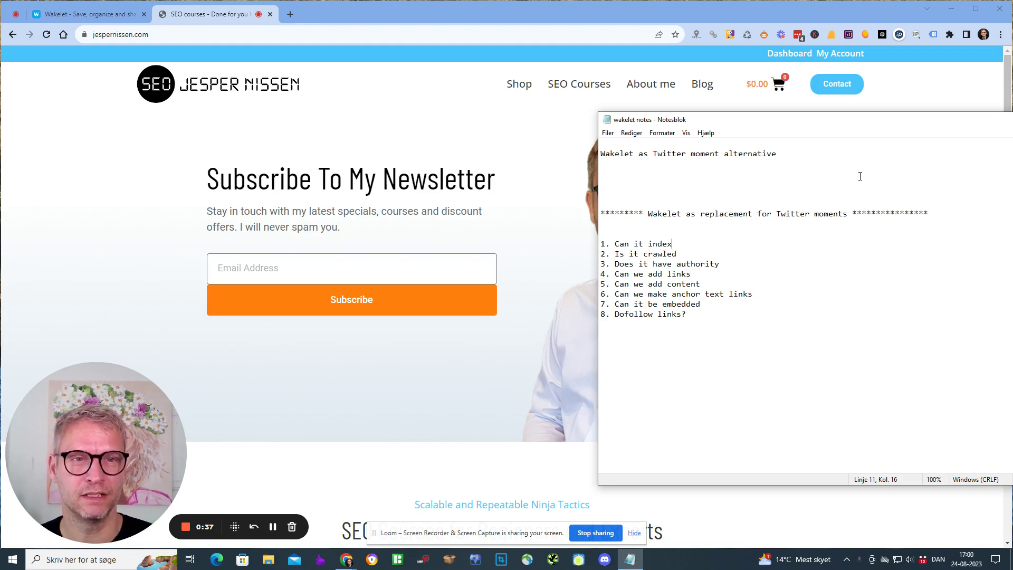
{"action": "left_click_drag", "start_coordinate": [779, 154], "coordinate": [596, 156]}
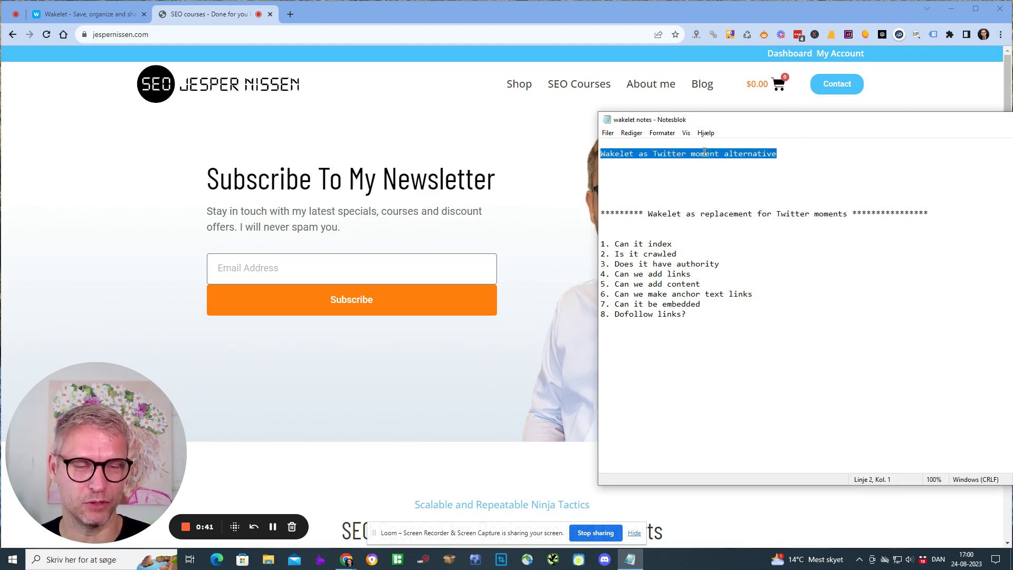
{"action": "left_click", "coordinate": [769, 161]}
{"action": "left_click_drag", "start_coordinate": [782, 153], "coordinate": [602, 154]}
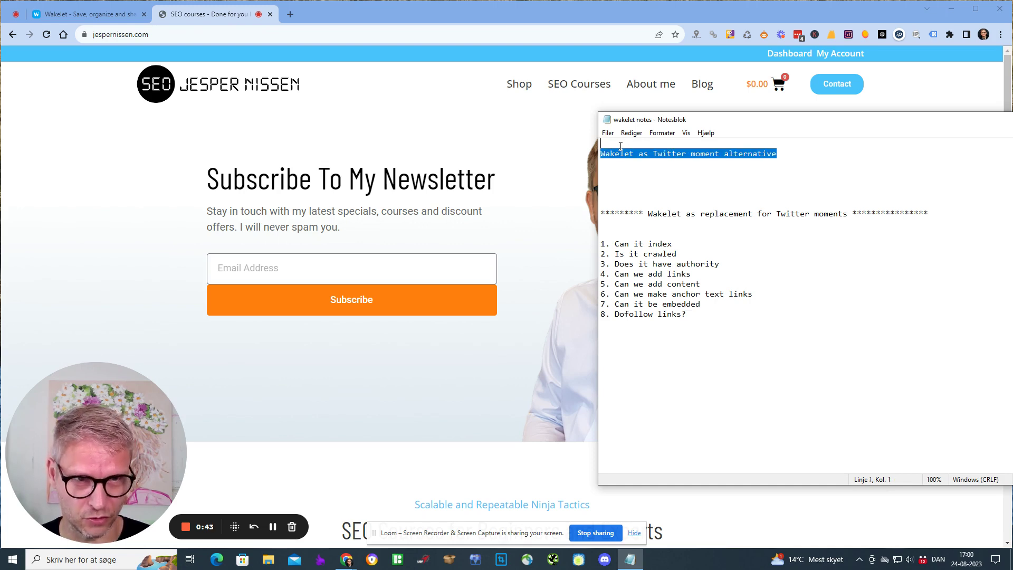
{"action": "left_click", "coordinate": [605, 154]}
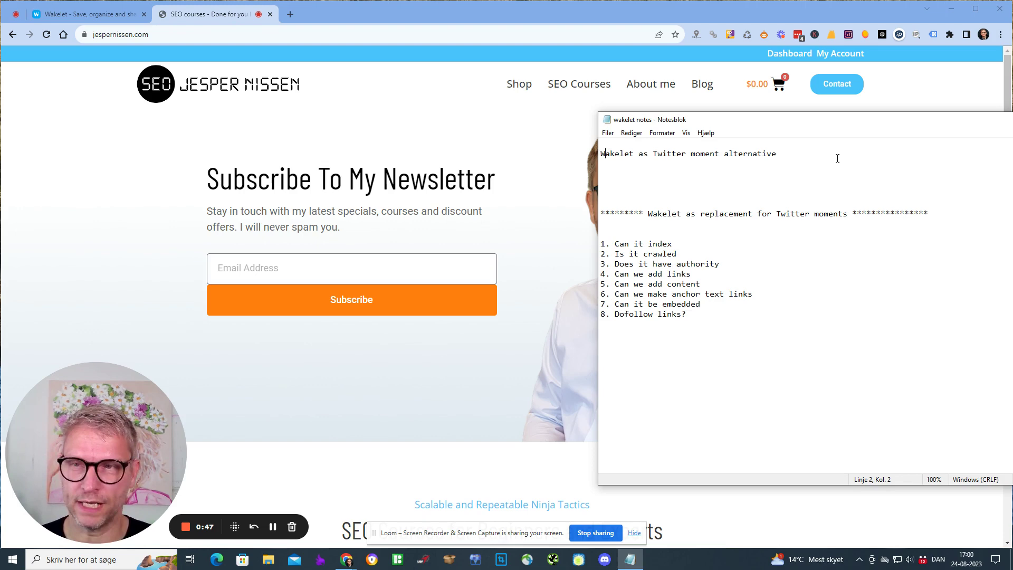
Switch to the Wakelet tab and open its Pricing page showing the Individual plans
{"action": "left_click", "coordinate": [72, 16]}
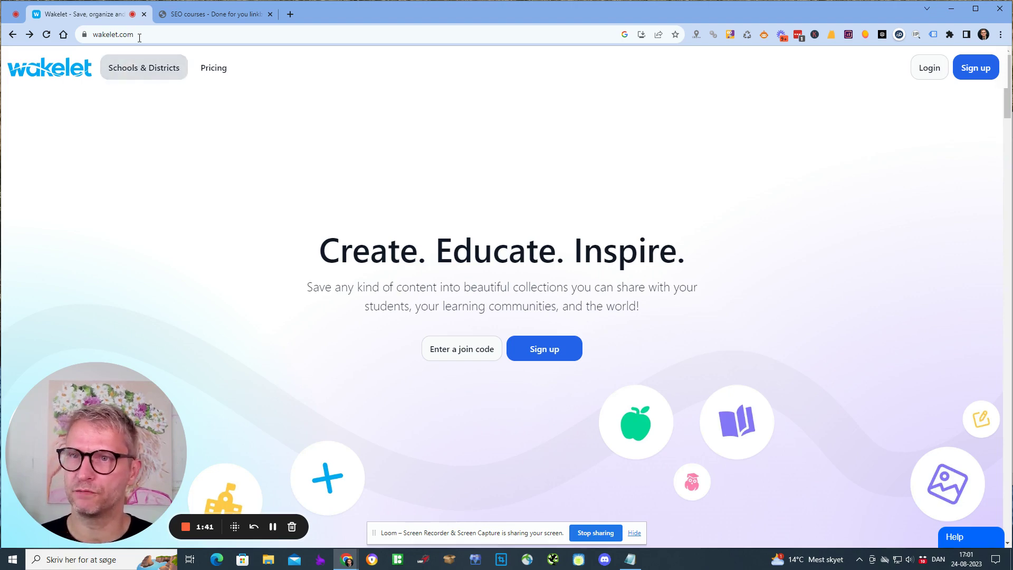
{"action": "left_click", "coordinate": [209, 72]}
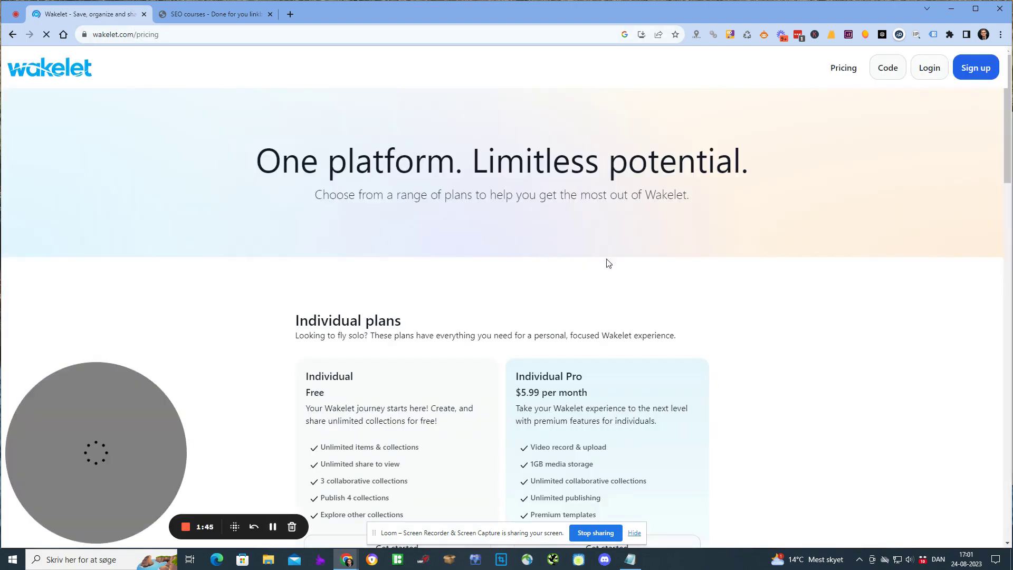
{"action": "scroll", "coordinate": [330, 233], "scroll_direction": "down", "scroll_amount": 3}
{"action": "left_click_drag", "start_coordinate": [307, 237], "coordinate": [337, 244]}
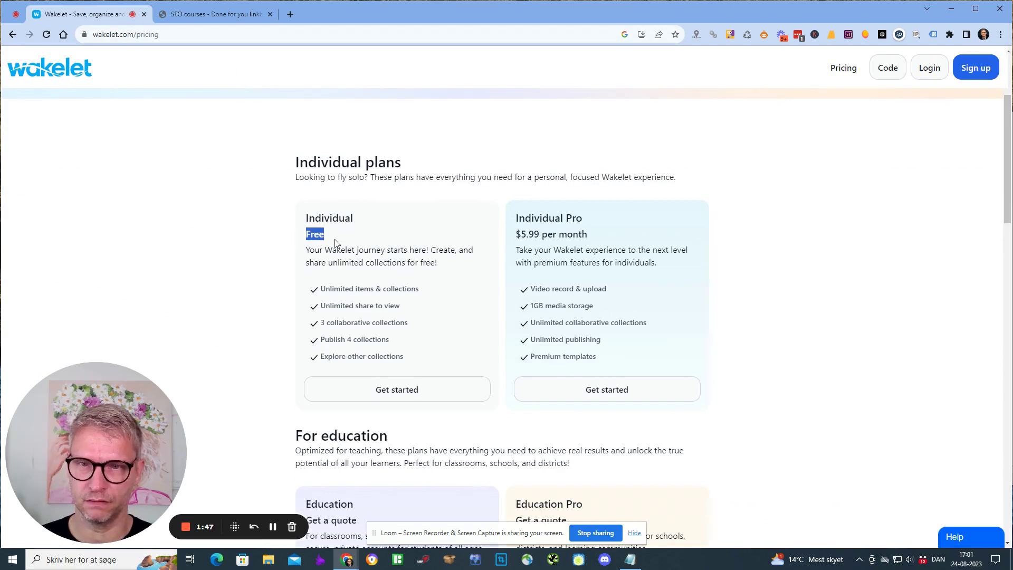
{"action": "left_click_drag", "start_coordinate": [397, 344], "coordinate": [354, 340]}
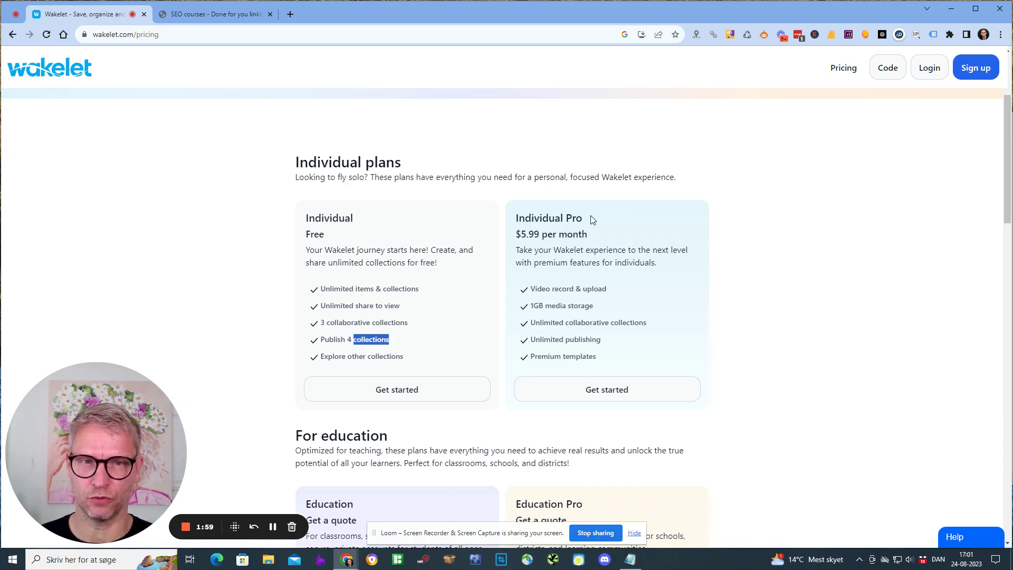
{"action": "left_click_drag", "start_coordinate": [593, 221], "coordinate": [514, 227]}
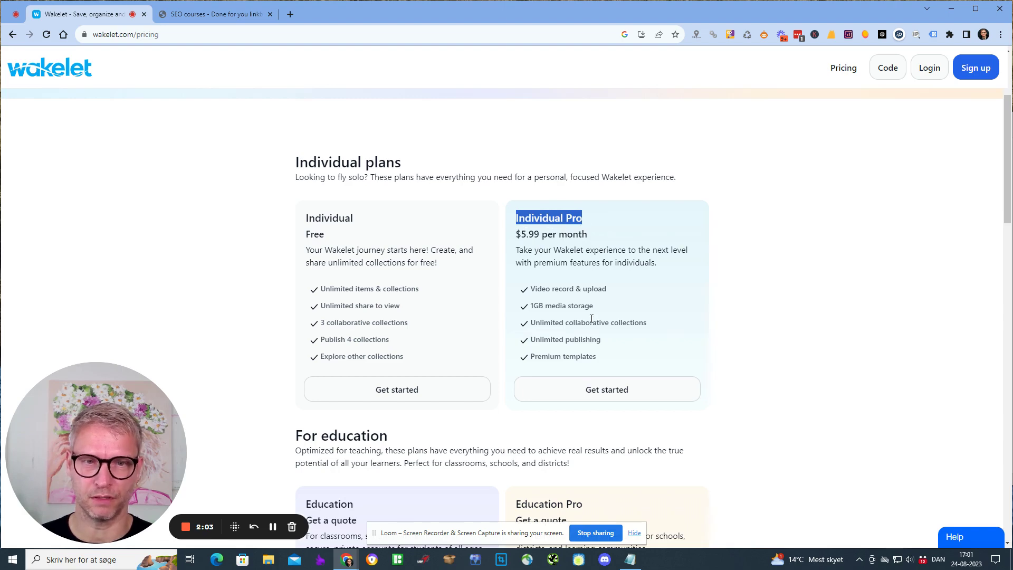
{"action": "left_click_drag", "start_coordinate": [602, 340], "coordinate": [529, 341]}
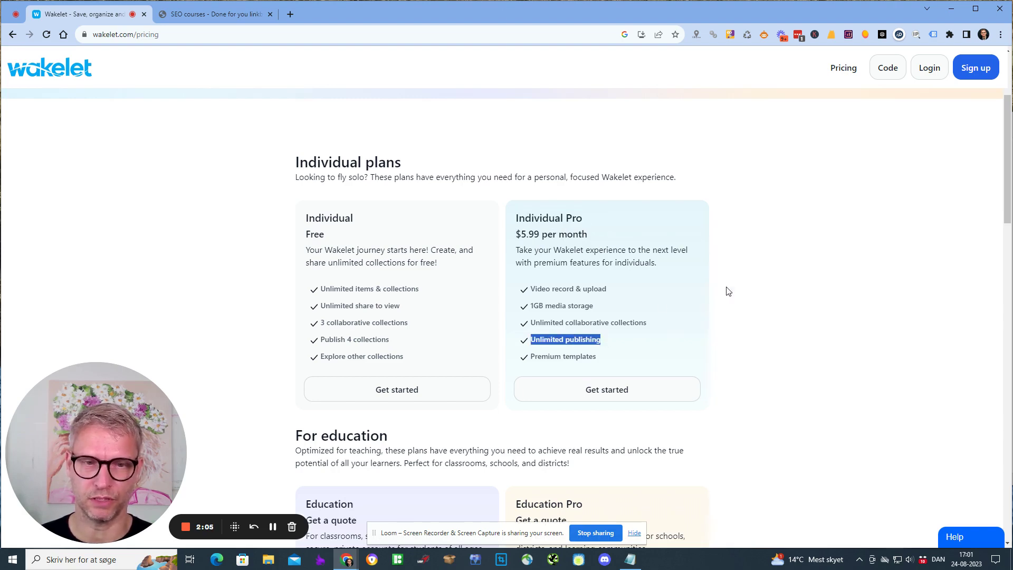
{"action": "scroll", "coordinate": [764, 299], "scroll_direction": "down", "scroll_amount": 3}
{"action": "scroll", "coordinate": [819, 310], "scroll_direction": "down", "scroll_amount": 5}
{"action": "scroll", "coordinate": [819, 301], "scroll_direction": "up", "scroll_amount": 10}
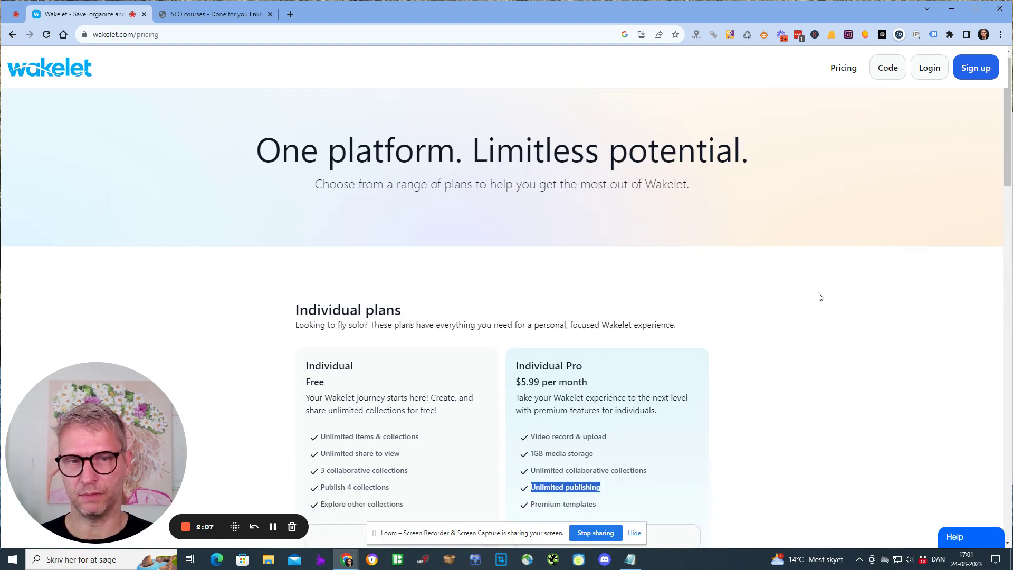
{"action": "scroll", "coordinate": [819, 297], "scroll_direction": "down", "scroll_amount": 4}
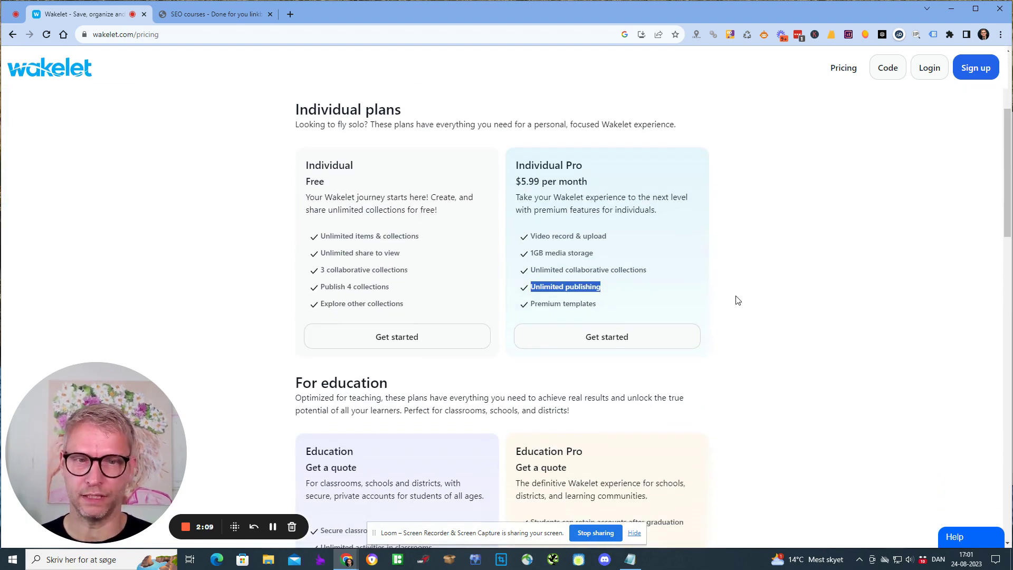
{"action": "scroll", "coordinate": [756, 242], "scroll_direction": "up", "scroll_amount": 4}
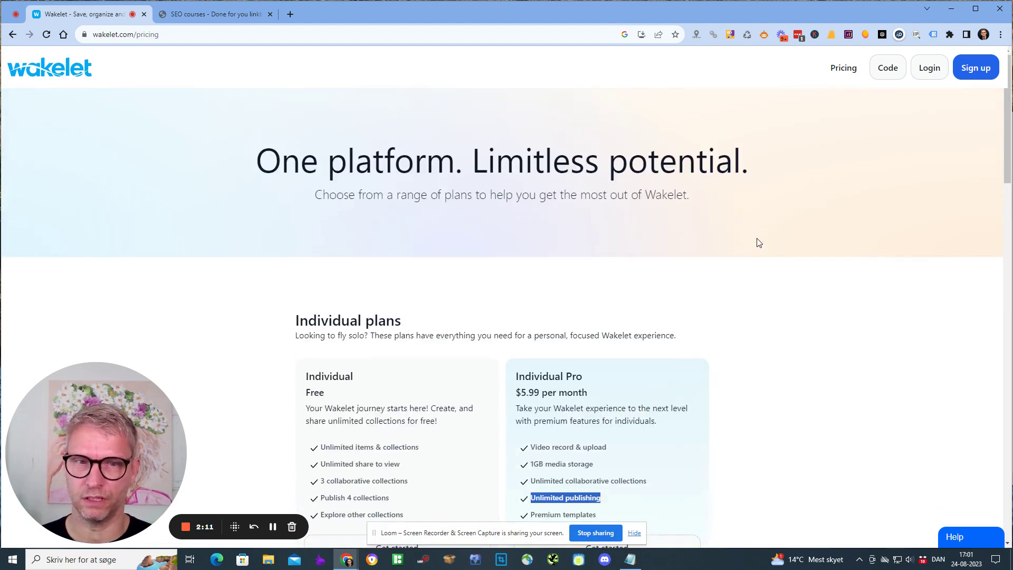
{"action": "scroll", "coordinate": [754, 243], "scroll_direction": "down", "scroll_amount": 6}
{"action": "left_click", "coordinate": [596, 196]}
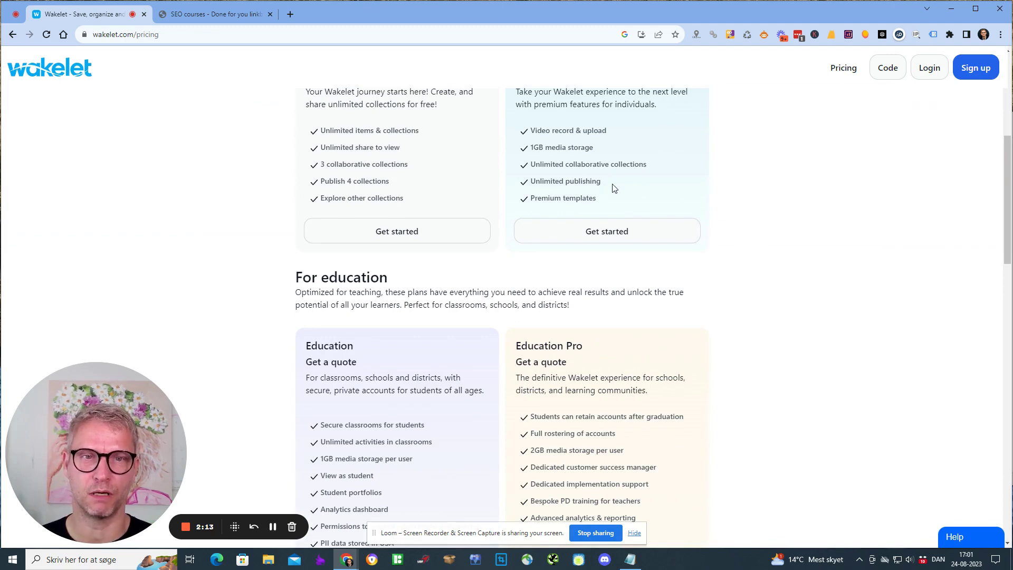
{"action": "scroll", "coordinate": [862, 222], "scroll_direction": "up", "scroll_amount": 5}
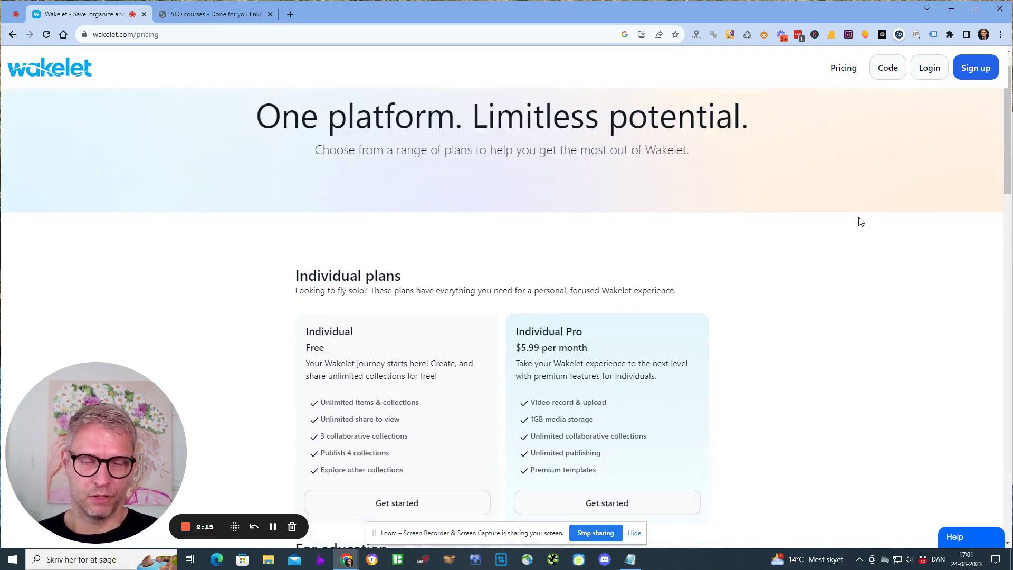
{"action": "scroll", "coordinate": [862, 222], "scroll_direction": "down", "scroll_amount": 2}
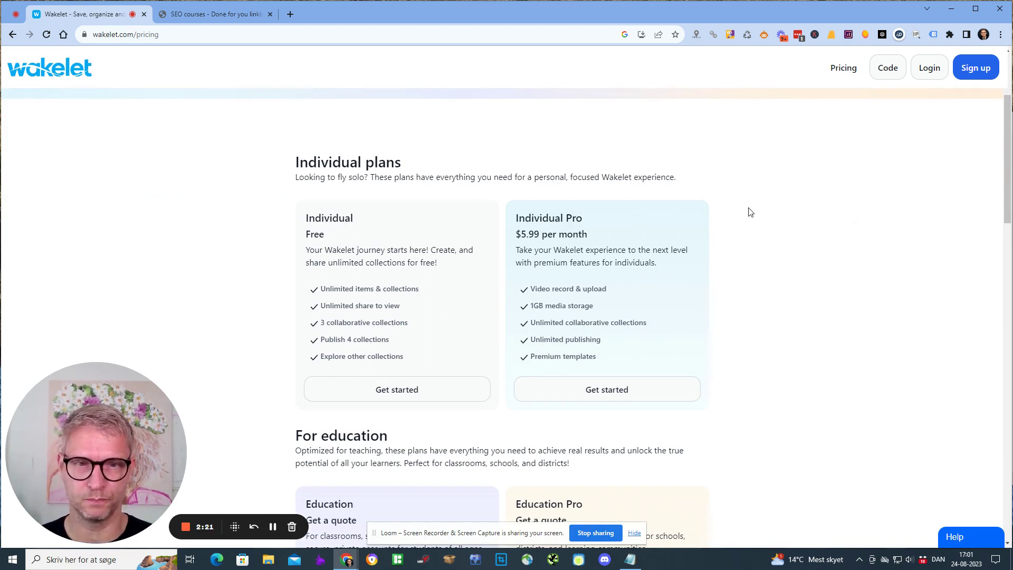
{"action": "scroll", "coordinate": [823, 235], "scroll_direction": "up", "scroll_amount": 3}
Log in to Wakelet with the saved credentials, then bring up the notes window slightly enlarged
{"action": "left_click", "coordinate": [929, 68]}
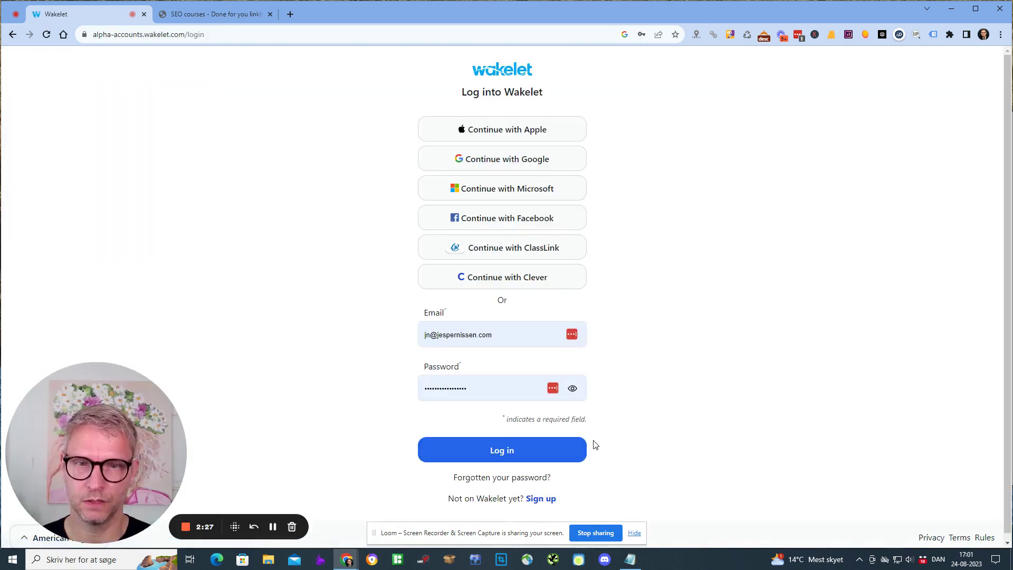
{"action": "left_click", "coordinate": [530, 450]}
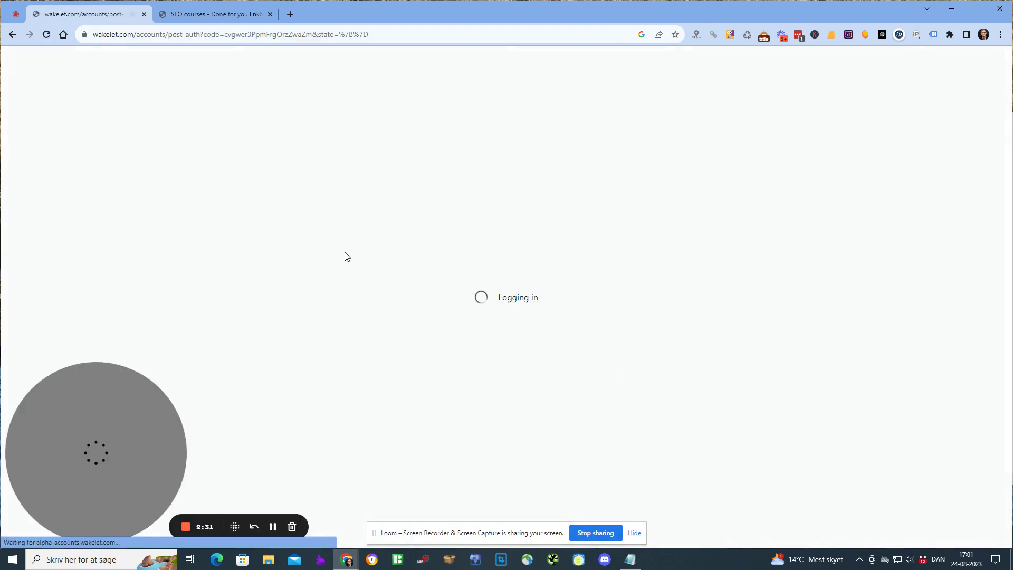
{"action": "key", "text": "alt+Tab"}
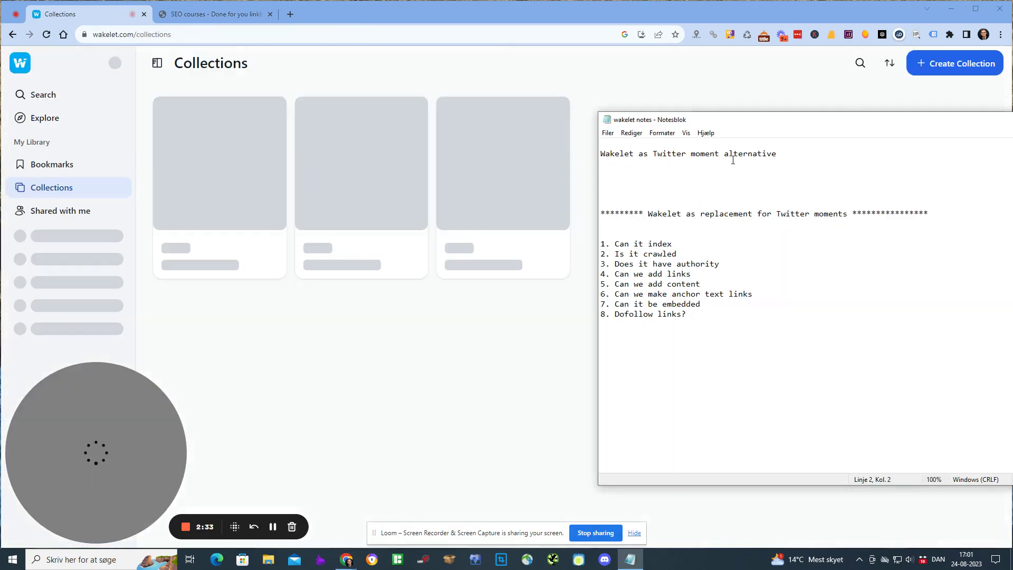
{"action": "left_click_drag", "start_coordinate": [786, 112], "coordinate": [785, 107]}
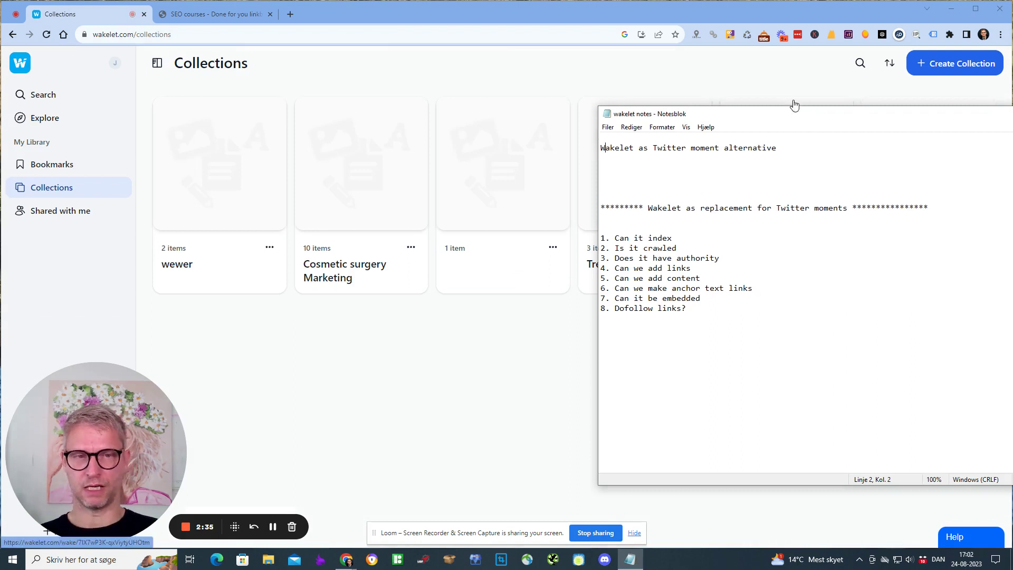
Append '- yes' to '1. Can it index' and move the notes window to the left
{"action": "left_click", "coordinate": [685, 237]}
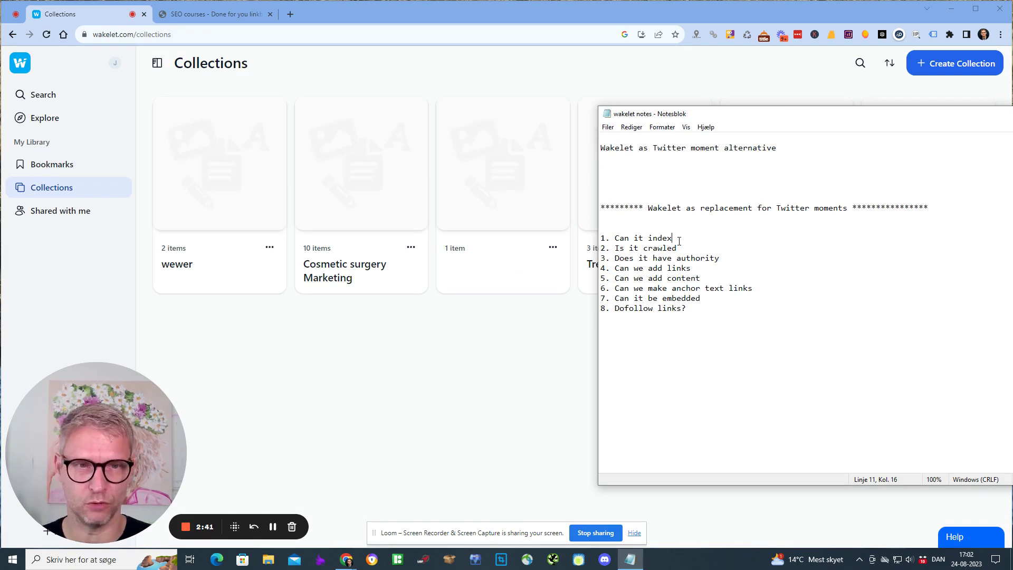
{"action": "type", "text": "- "}
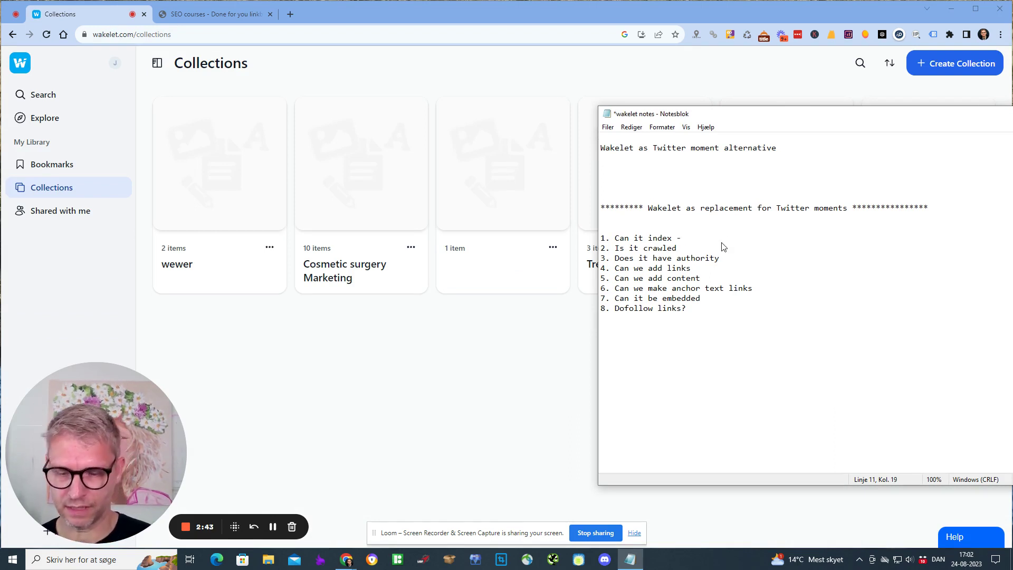
{"action": "type", "text": "yes"}
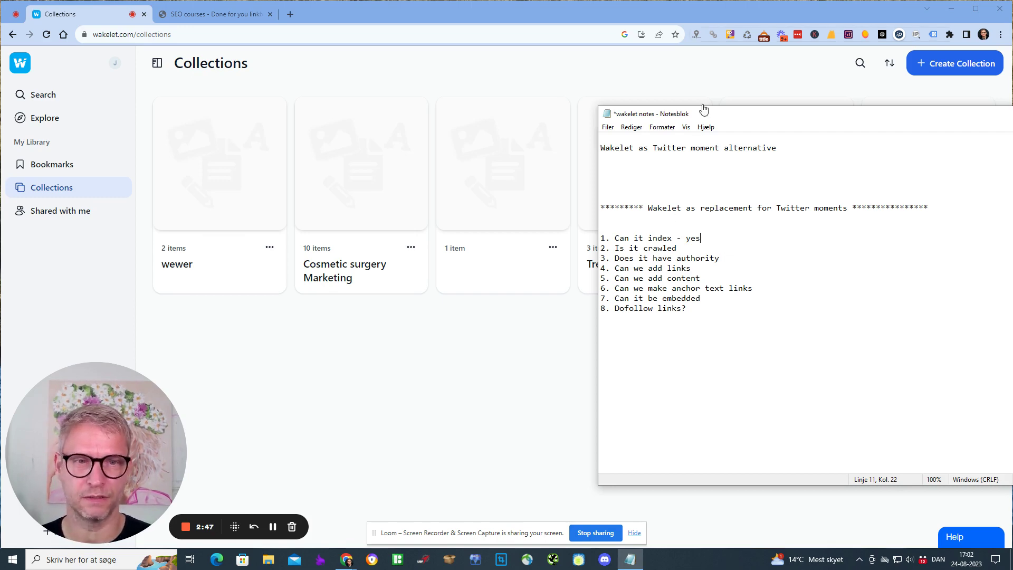
{"action": "left_click_drag", "start_coordinate": [784, 121], "coordinate": [278, 172]}
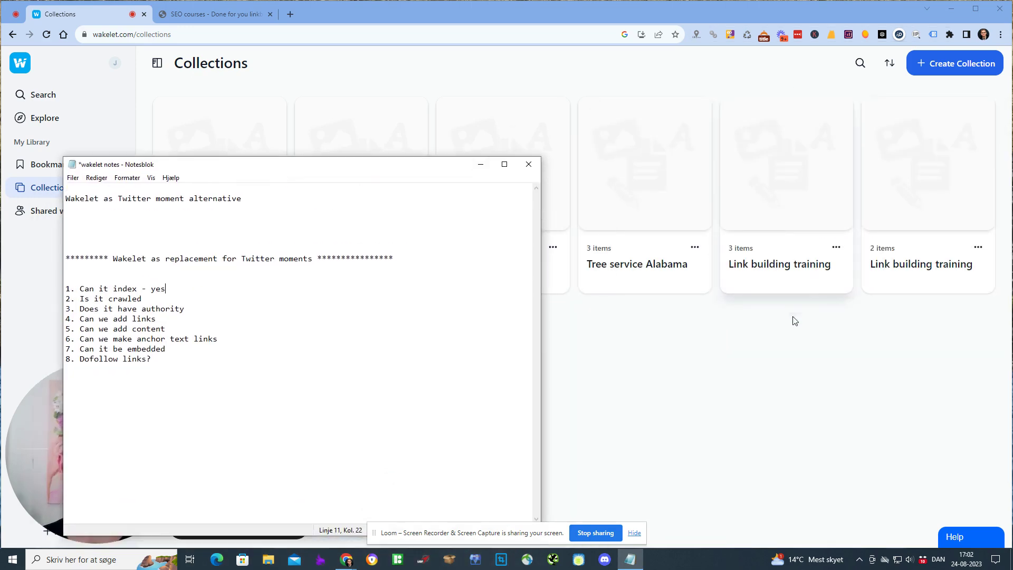
Open the 'Link building training' collection and copy its link from the Share panel
{"action": "left_click", "coordinate": [928, 270]}
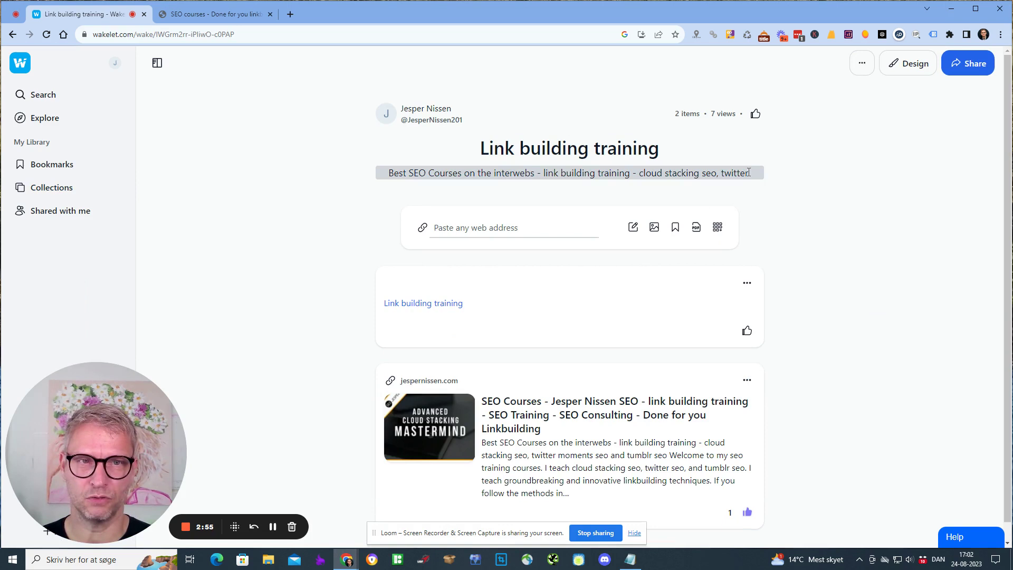
{"action": "scroll", "coordinate": [562, 326], "scroll_direction": "down", "scroll_amount": 1}
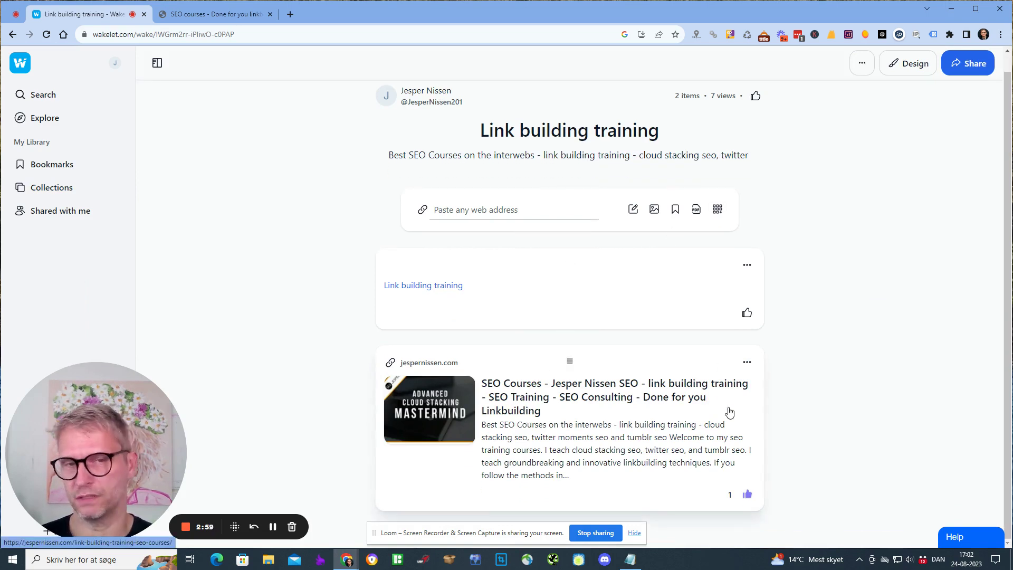
{"action": "left_click", "coordinate": [978, 62]}
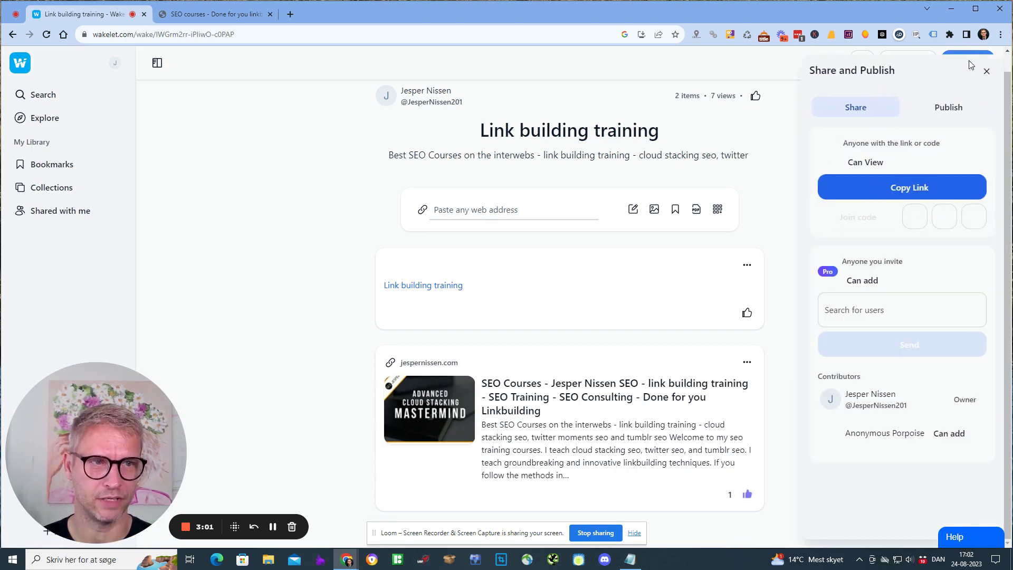
{"action": "left_click", "coordinate": [906, 185]}
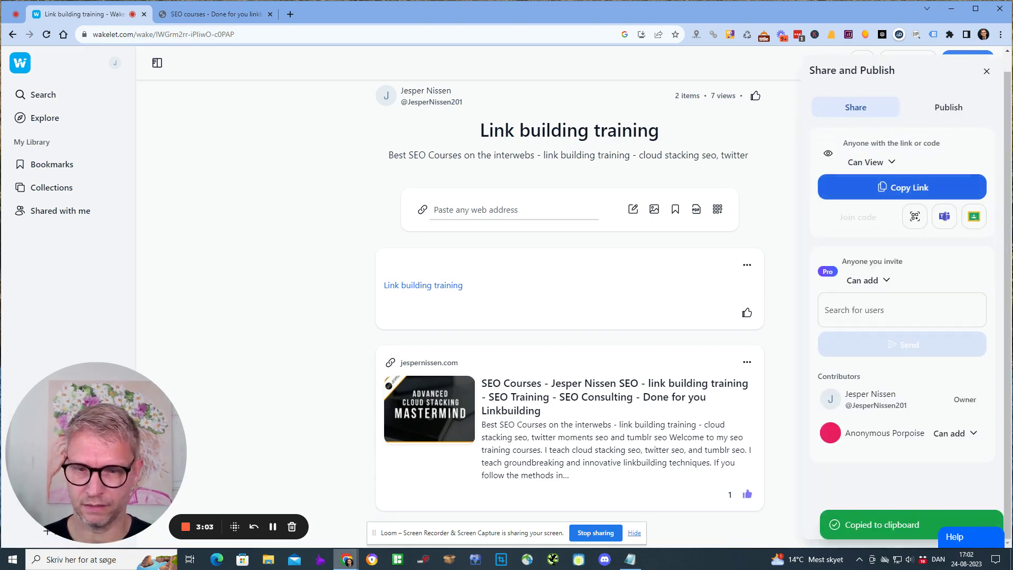
Load the copied collection link in a new Avast Secure Browser window and select its heading
{"action": "left_click", "coordinate": [372, 559]}
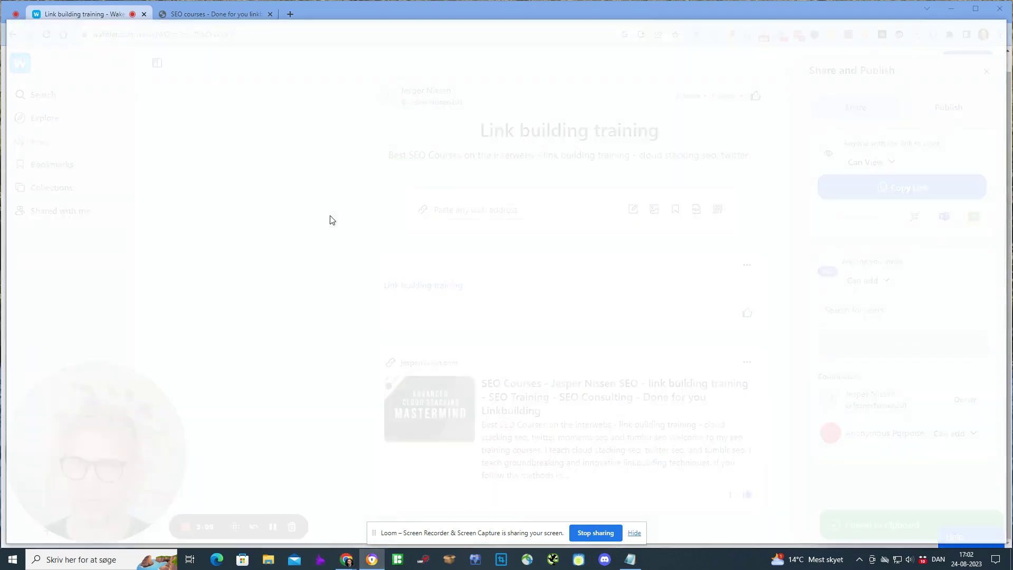
{"action": "key", "text": "ctrl+v"}
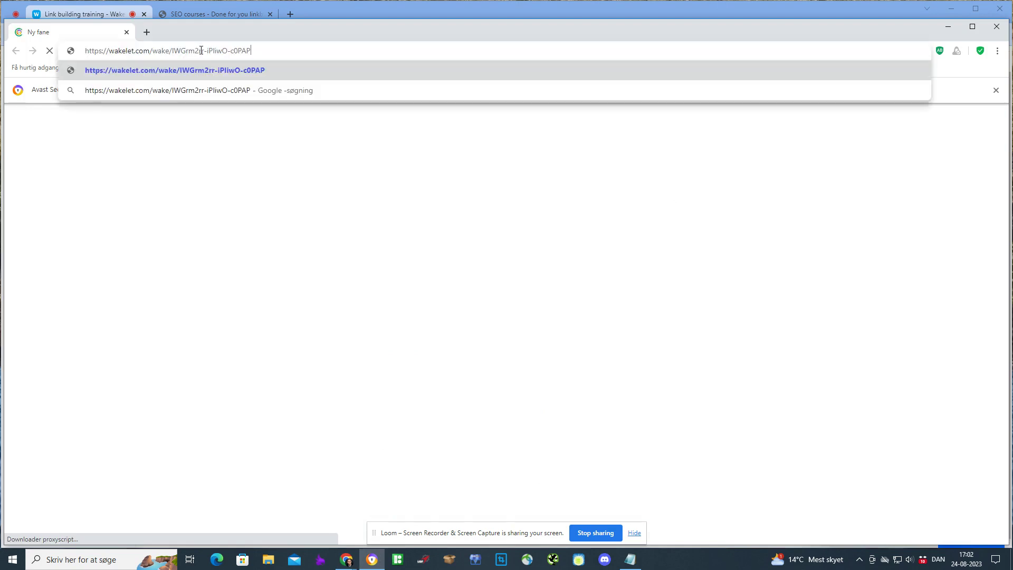
{"action": "key", "text": "Return"}
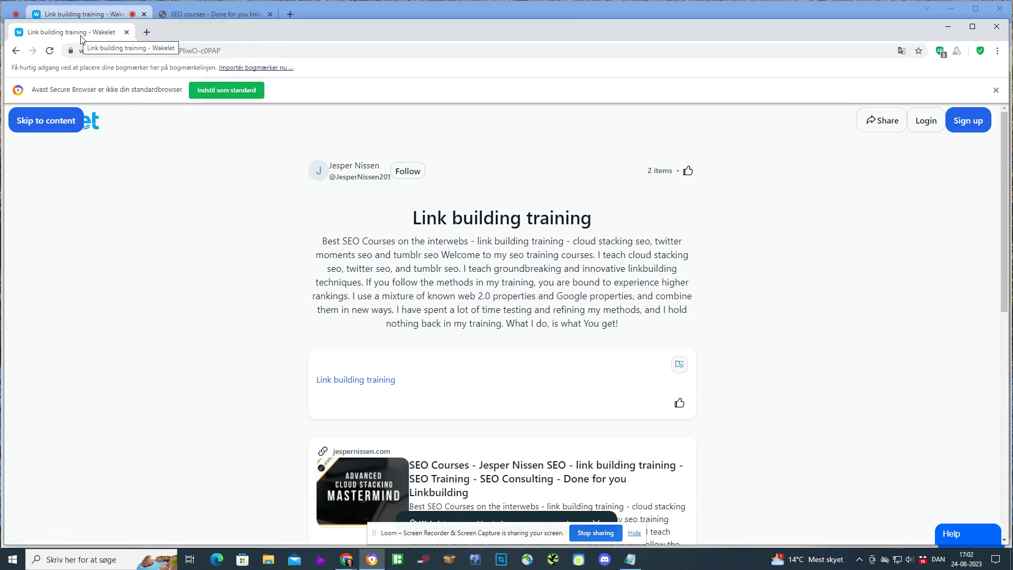
{"action": "left_click_drag", "start_coordinate": [593, 220], "coordinate": [415, 220]}
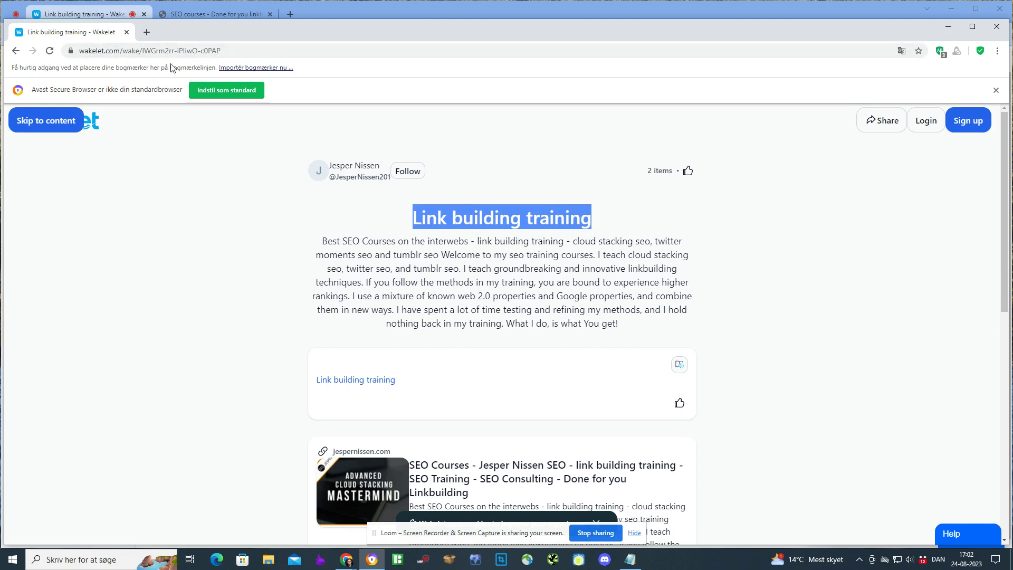
Hide Avast, return to the notes, and place the cursor at the end of 'Is it crawled'
{"action": "left_click", "coordinate": [947, 31]}
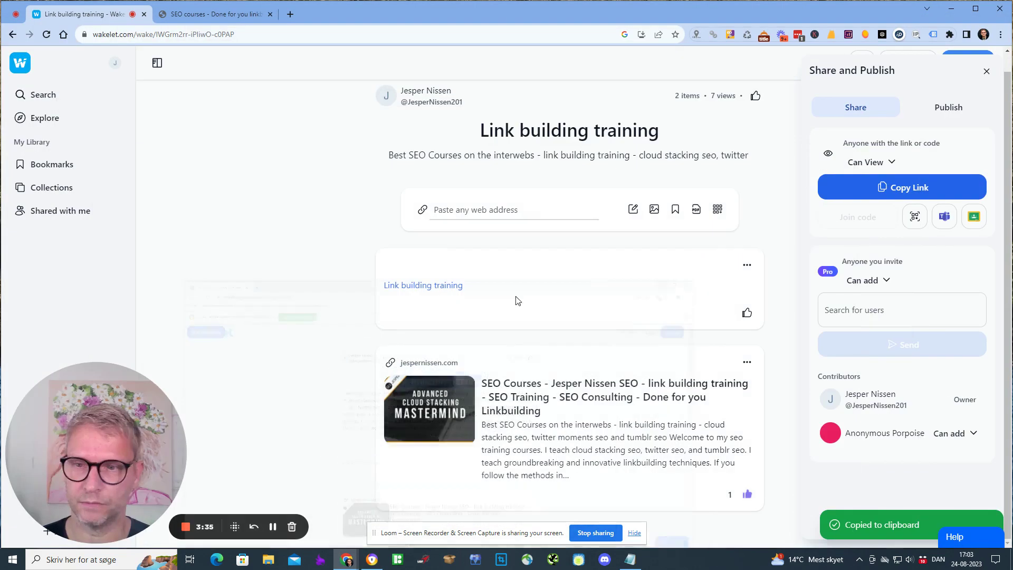
{"action": "key", "text": "alt+Tab"}
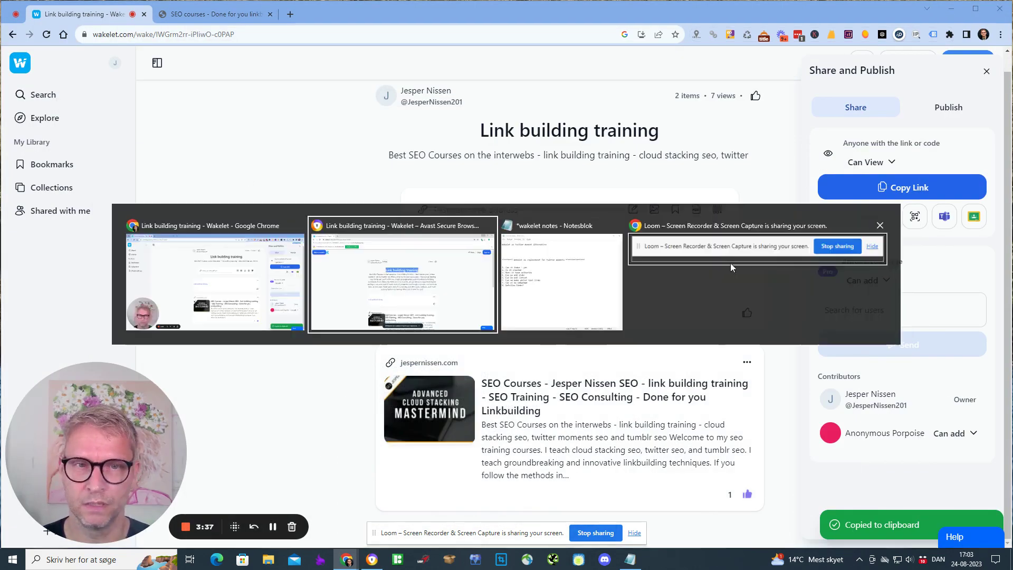
{"action": "key", "text": "alt+Tab"}
{"action": "key", "text": "alt+Tab"}
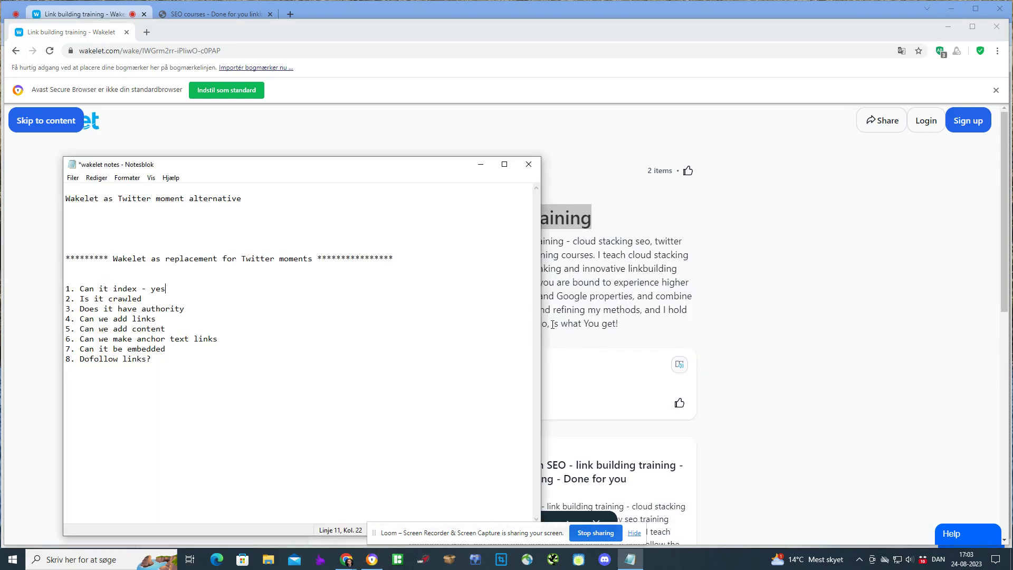
{"action": "left_click_drag", "start_coordinate": [174, 288], "coordinate": [100, 290]}
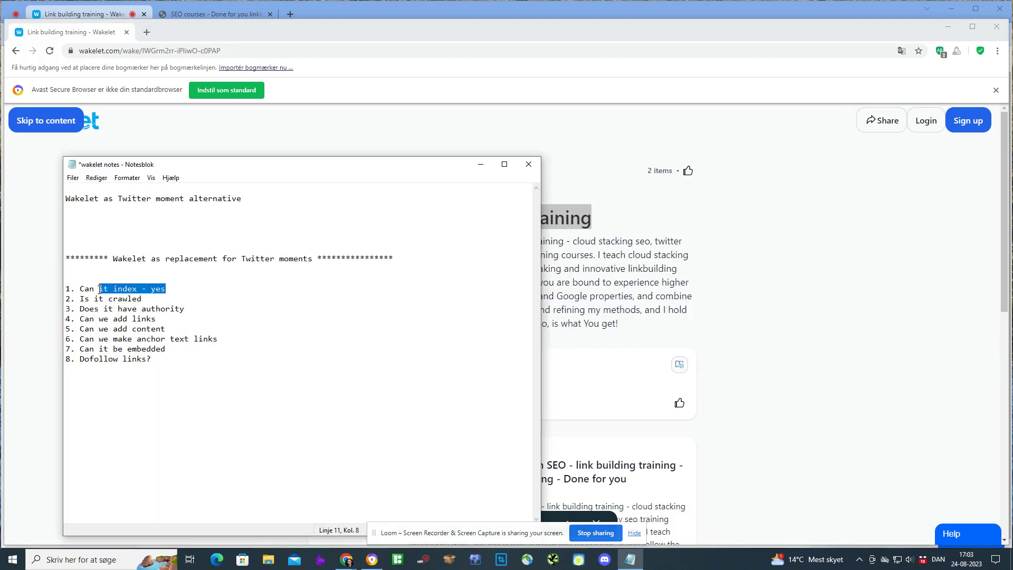
{"action": "left_click", "coordinate": [167, 331]}
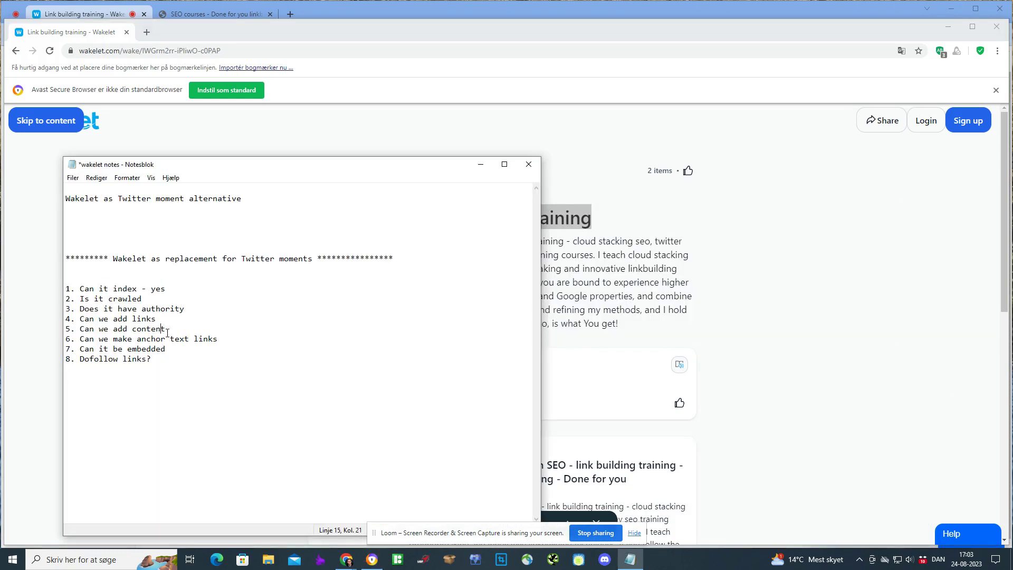
{"action": "left_click", "coordinate": [164, 299]}
Add '9. Can it rank - yes', answer 'Is it crawled - yes', and start 'Does it have authority -'
{"action": "type", "text": "9. Can it rank - yes"}
{"action": "key", "text": "Up"}
{"action": "type", "text": "-"}
{"action": "left_click_drag", "start_coordinate": [340, 161], "coordinate": [620, 92]}
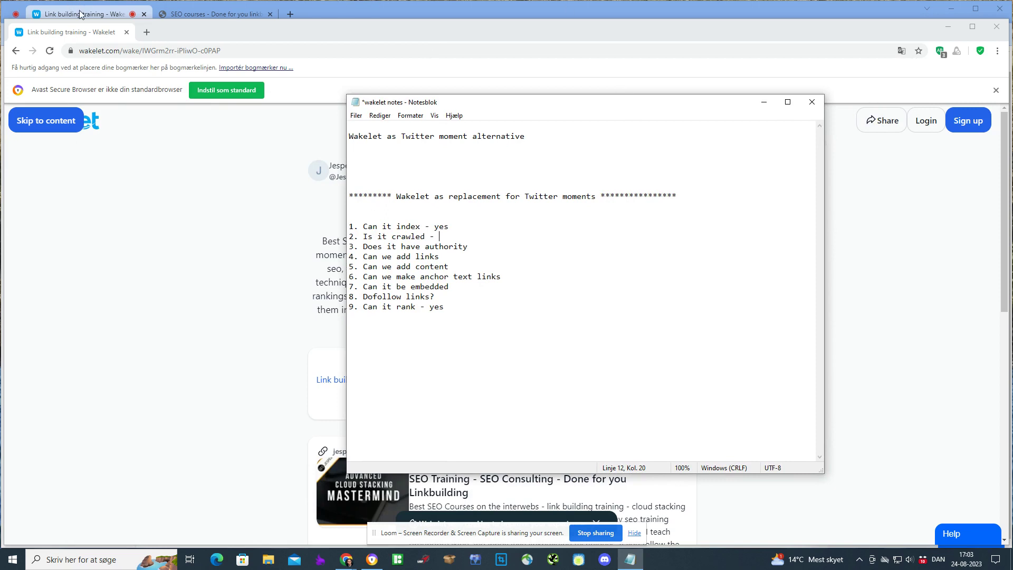
{"action": "type", "text": "yes"}
{"action": "key", "text": "Down"}
{"action": "type", "text": "-"}
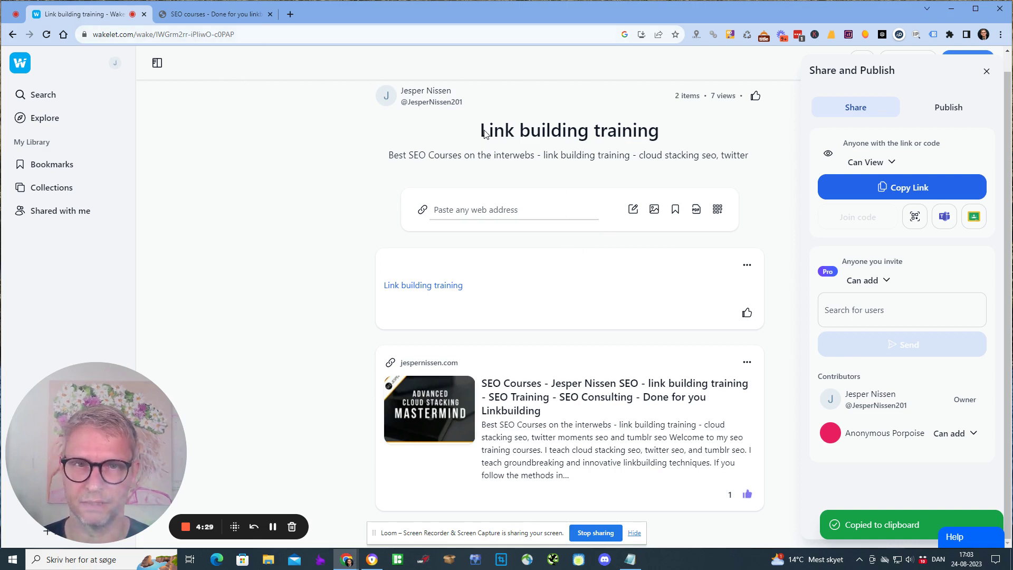
Check Mangools metrics for the collection URL: Domain Authority 71 and Page Authority 40
{"action": "left_click", "coordinate": [636, 139]}
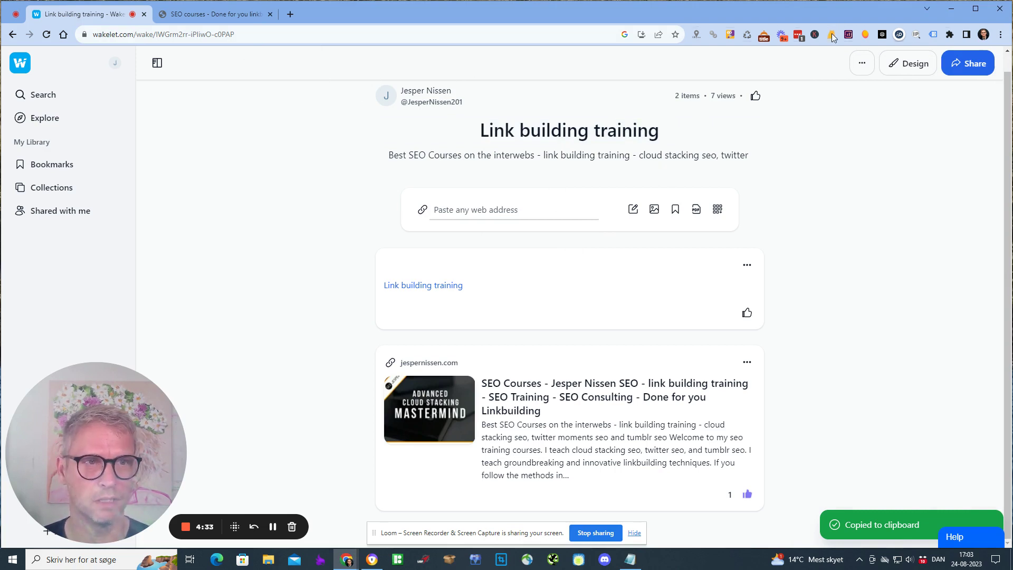
{"action": "left_click", "coordinate": [866, 35]}
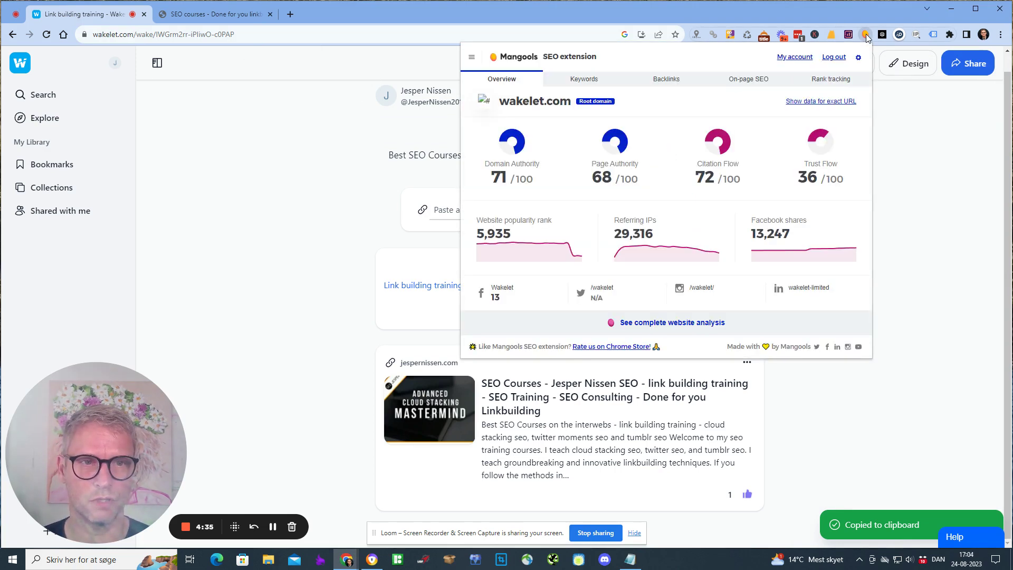
{"action": "left_click", "coordinate": [833, 101]}
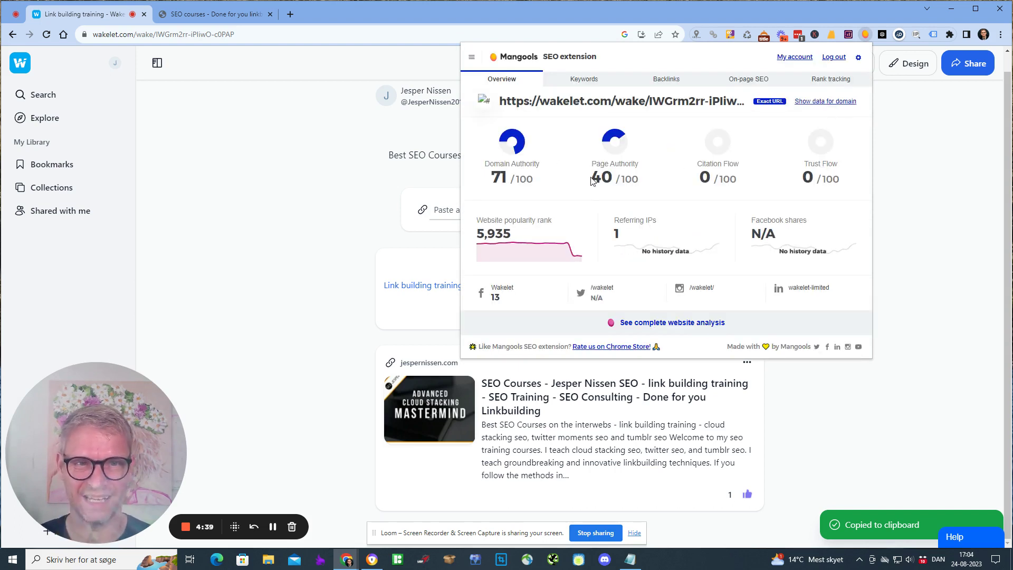
{"action": "left_click_drag", "start_coordinate": [591, 177], "coordinate": [612, 181]}
{"action": "left_click", "coordinate": [612, 180]}
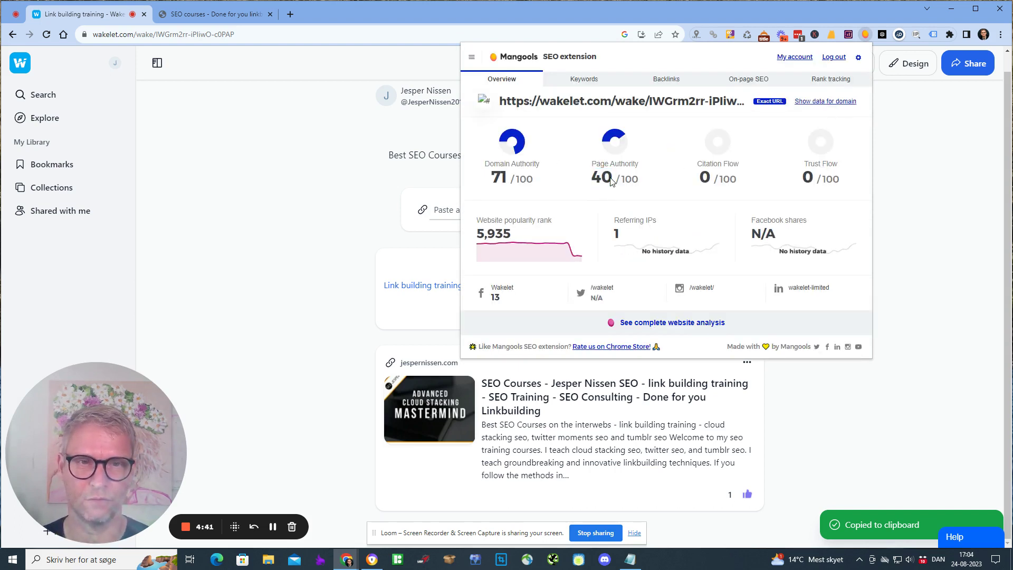
{"action": "left_click_drag", "start_coordinate": [492, 177], "coordinate": [508, 184]}
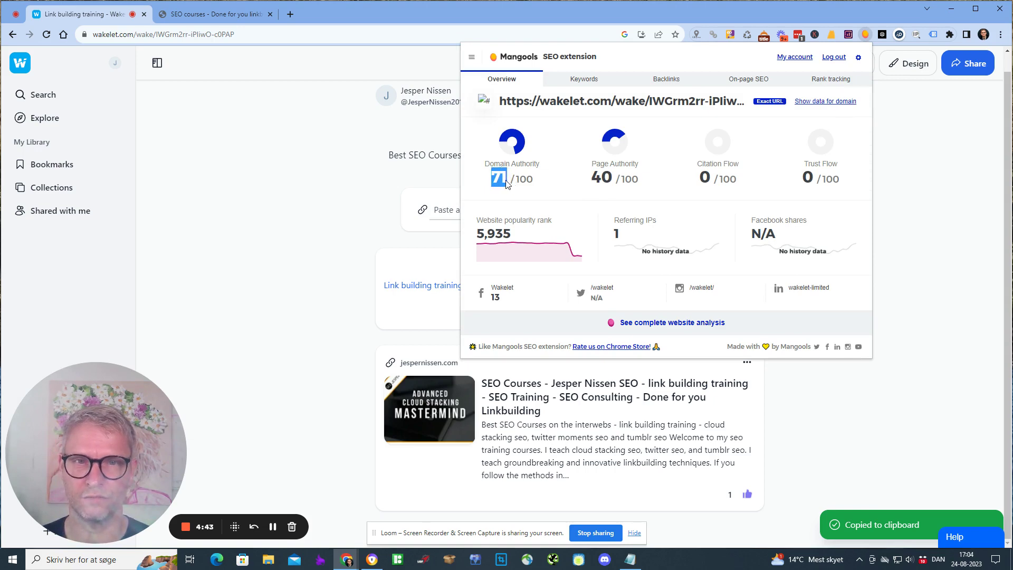
{"action": "left_click", "coordinate": [181, 215]}
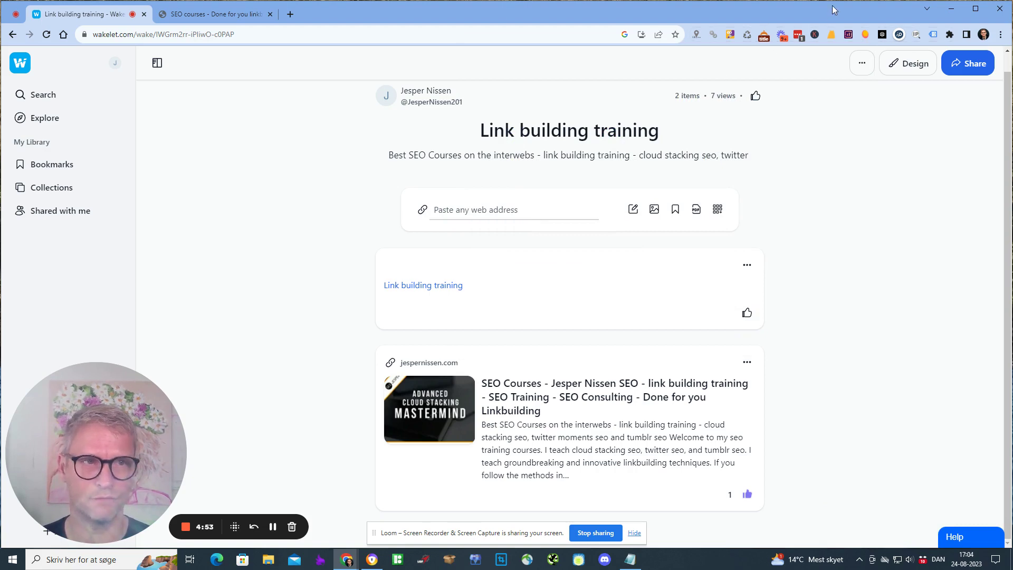
Recheck the collection's scores, Page Authority 40/100 and Domain Authority 71/100, then close the popup
{"action": "left_click", "coordinate": [865, 35]}
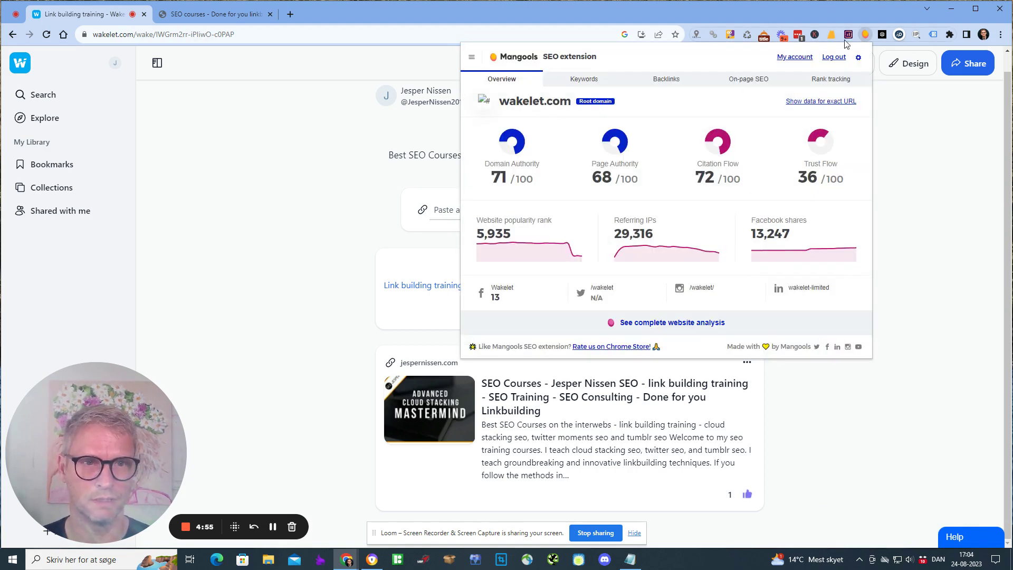
{"action": "left_click", "coordinate": [837, 102]}
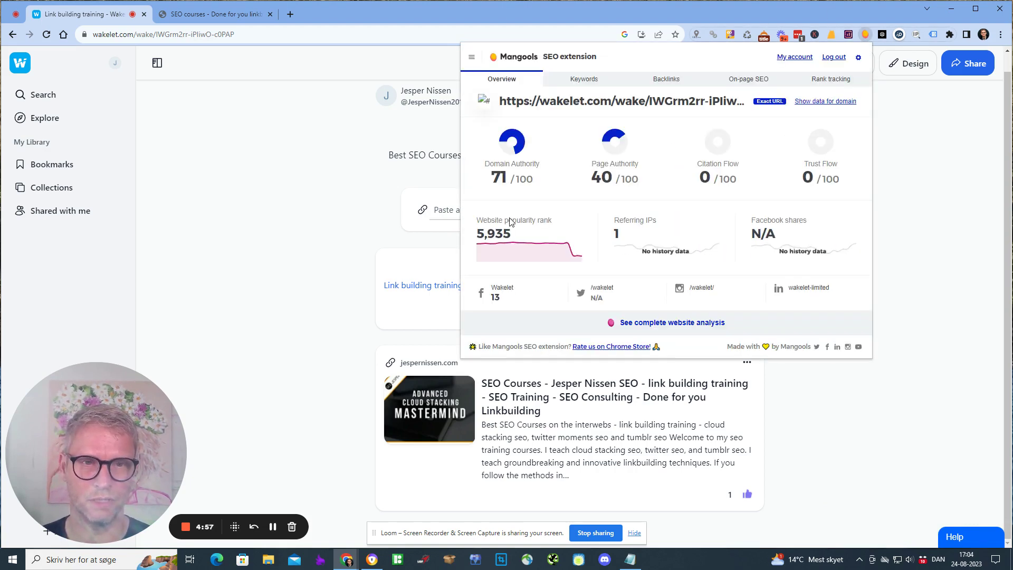
{"action": "double_click", "coordinate": [610, 180]}
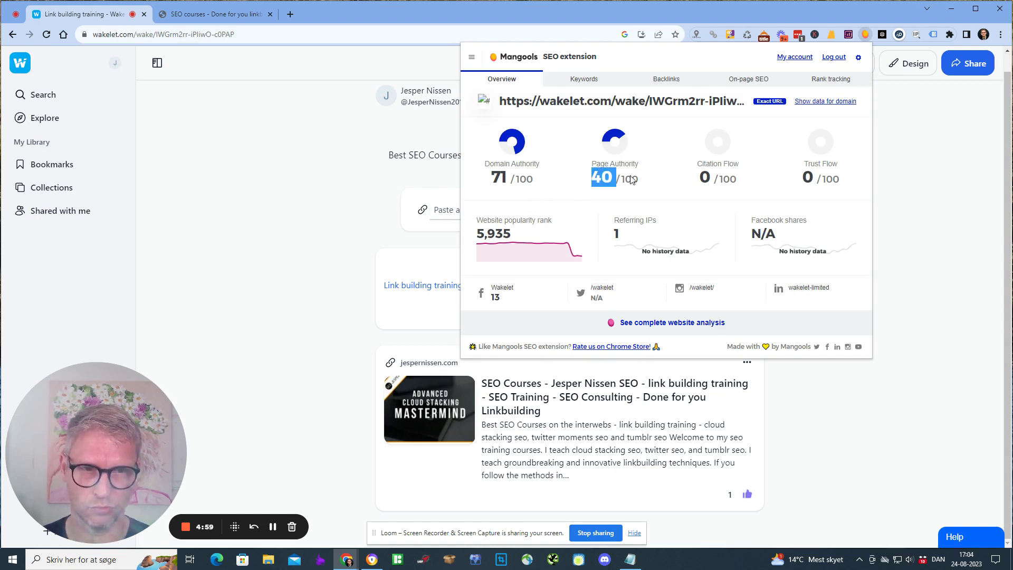
{"action": "left_click_drag", "start_coordinate": [640, 180], "coordinate": [579, 182]}
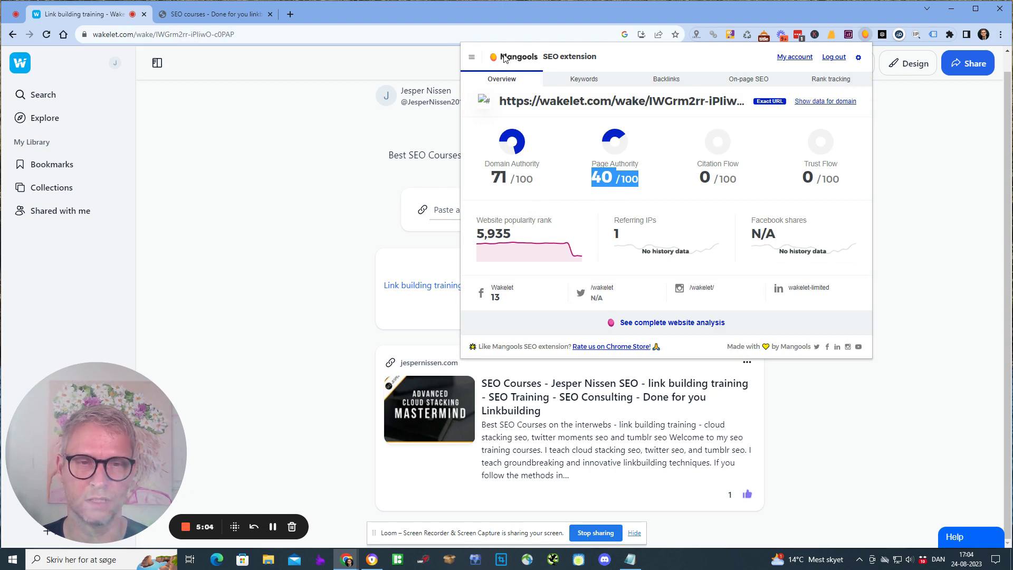
{"action": "left_click", "coordinate": [627, 179]}
{"action": "left_click_drag", "start_coordinate": [641, 180], "coordinate": [493, 180]}
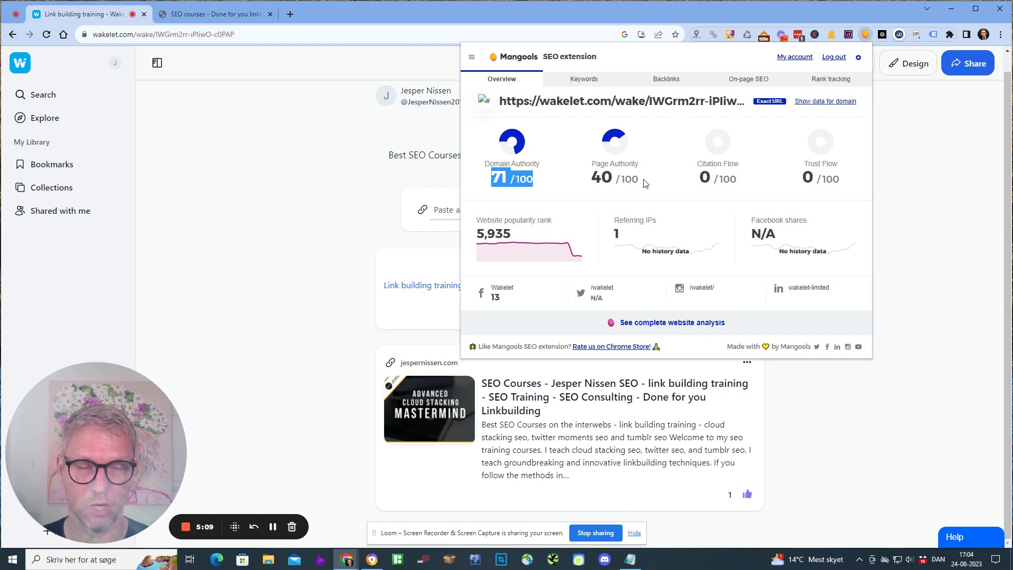
{"action": "left_click_drag", "start_coordinate": [645, 181], "coordinate": [589, 181]}
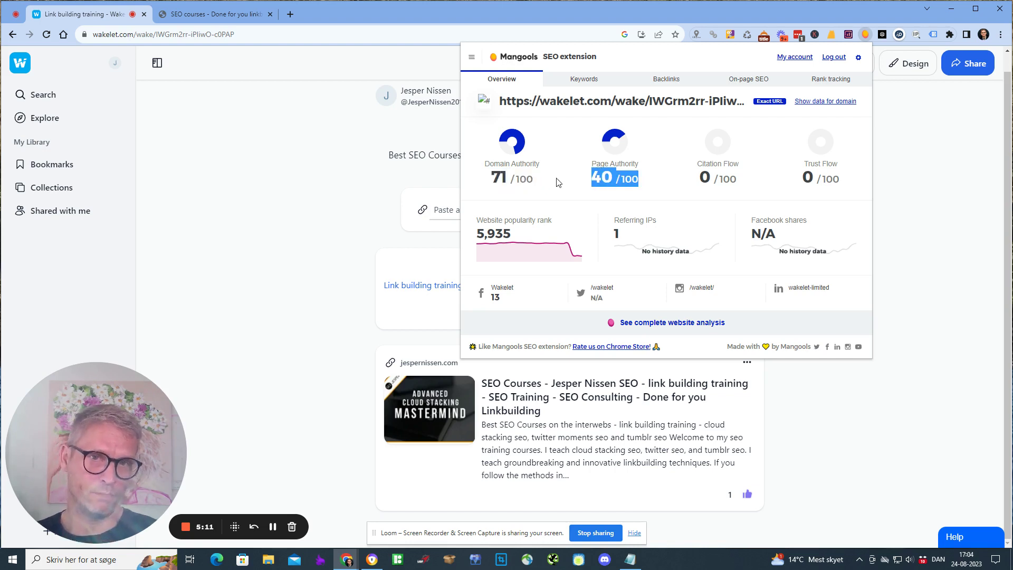
{"action": "left_click", "coordinate": [651, 181]}
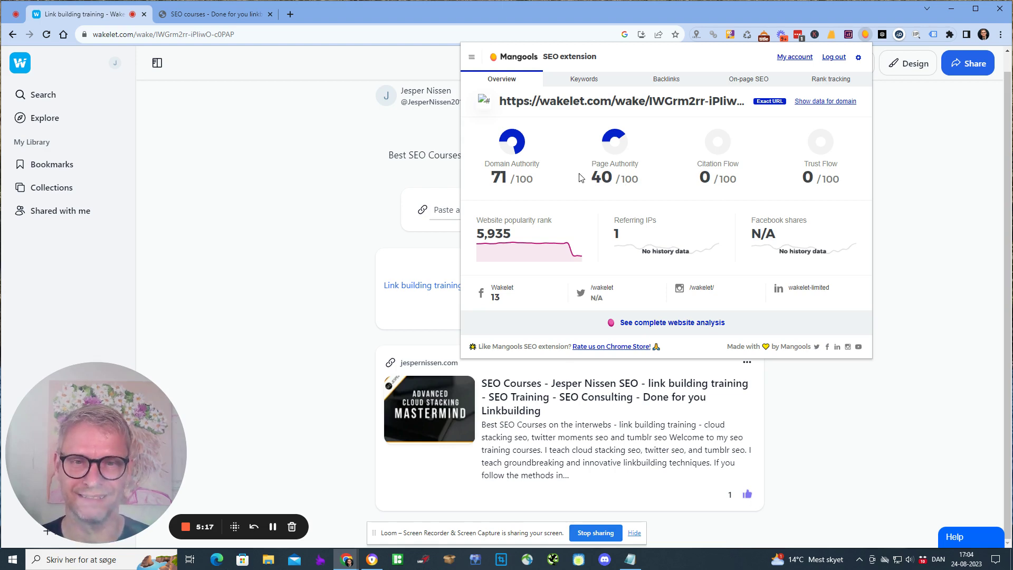
{"action": "left_click", "coordinate": [185, 246]}
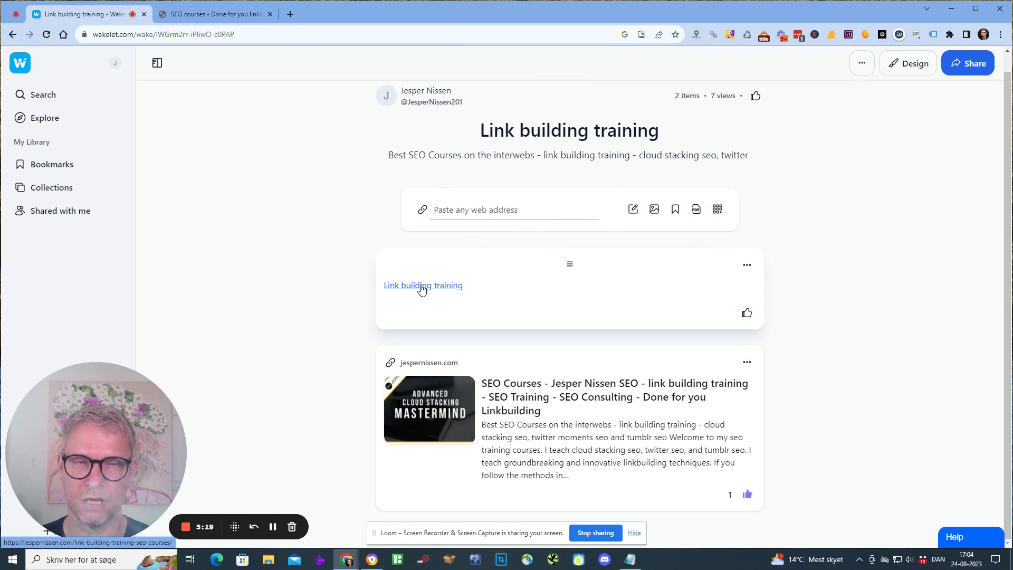
Answer 'Does it have authority - yes', move to the add-links line, and return to Chrome
{"action": "key", "text": "alt+Tab"}
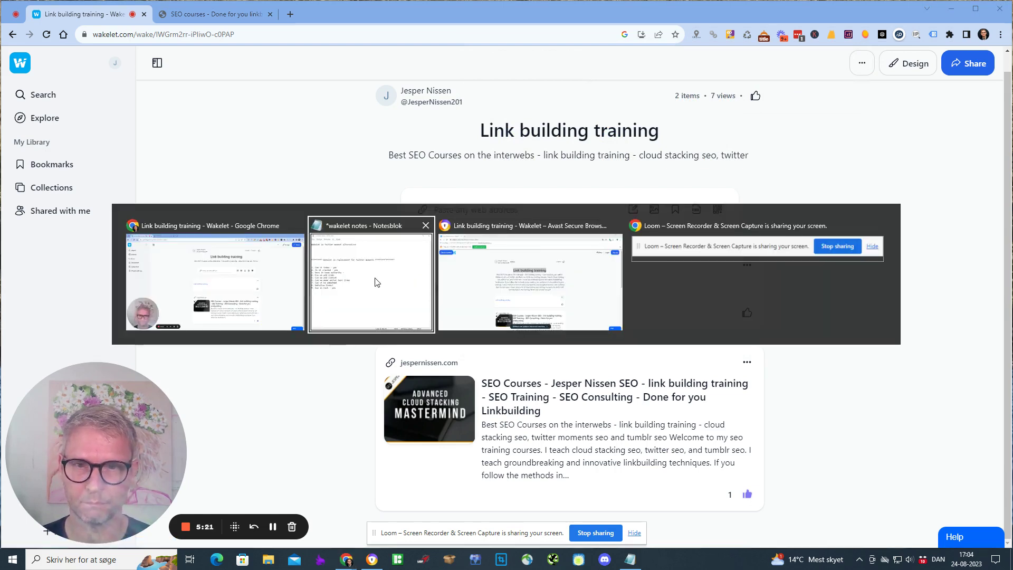
{"action": "type", "text": "yes"}
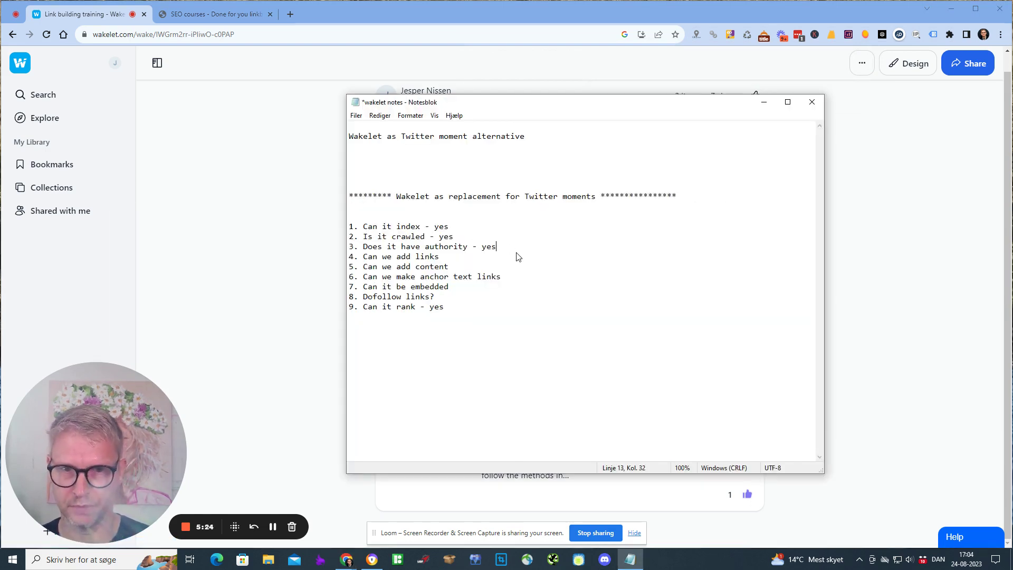
{"action": "key", "text": "Down"}
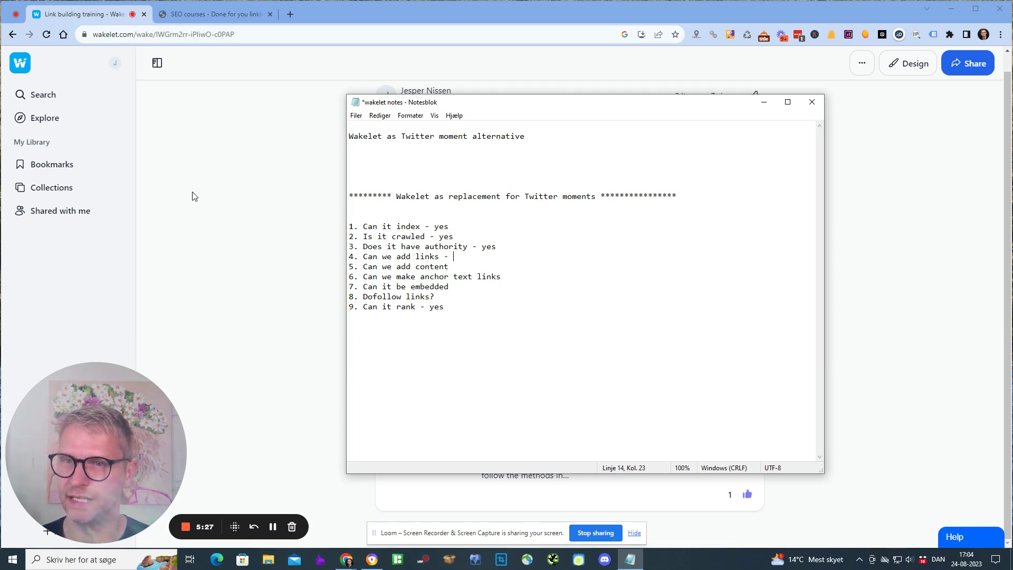
{"action": "key", "text": "alt+Tab"}
{"action": "left_click", "coordinate": [16, 185]}
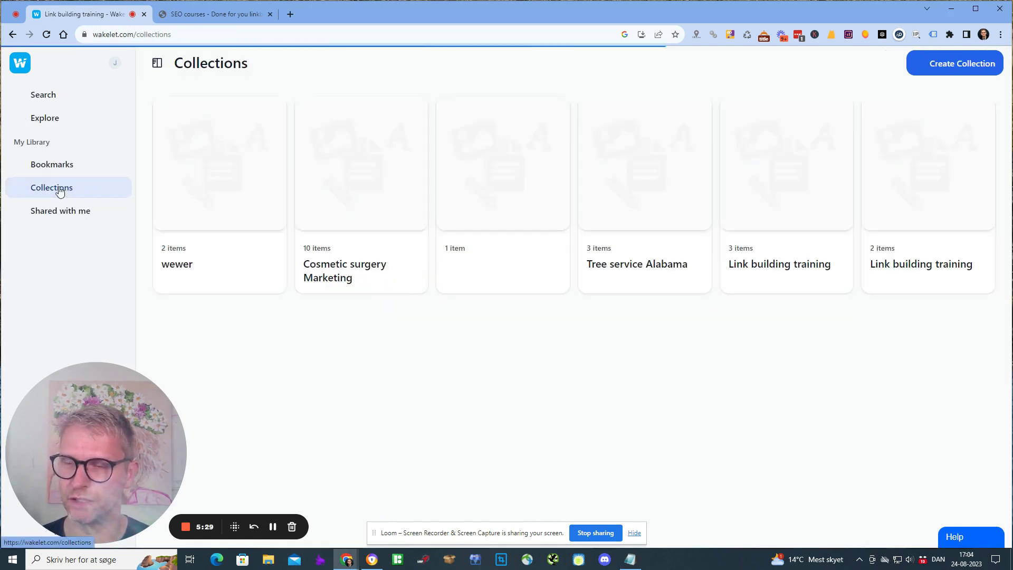
{"action": "left_click", "coordinate": [938, 76]}
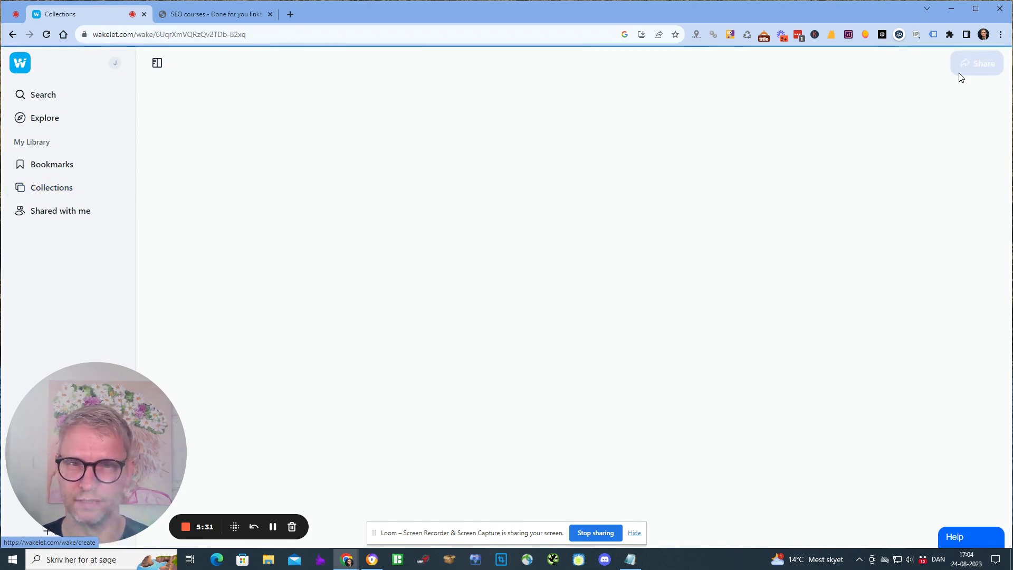
{"action": "left_click", "coordinate": [501, 228]}
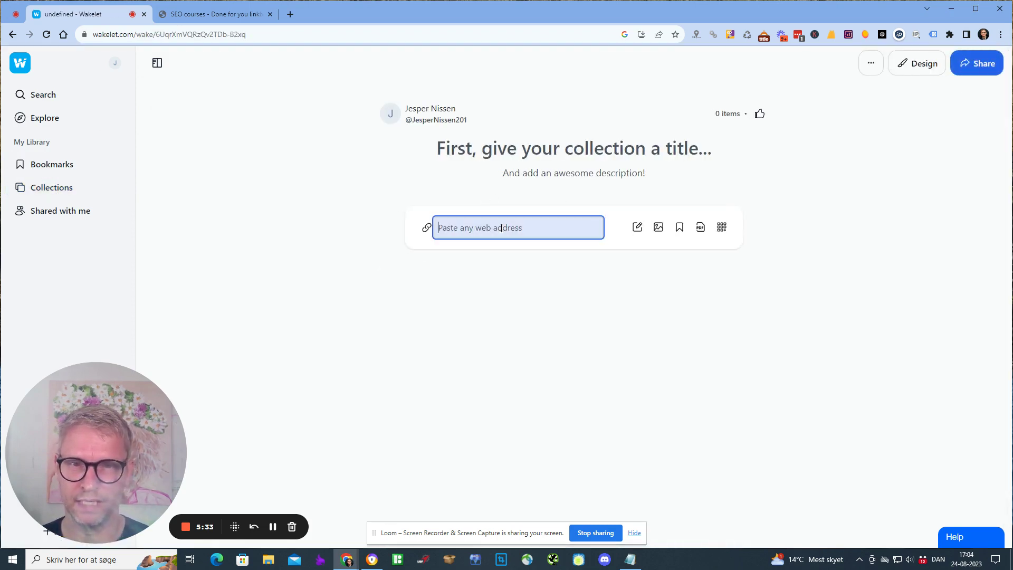
{"action": "type", "text": "ht"}
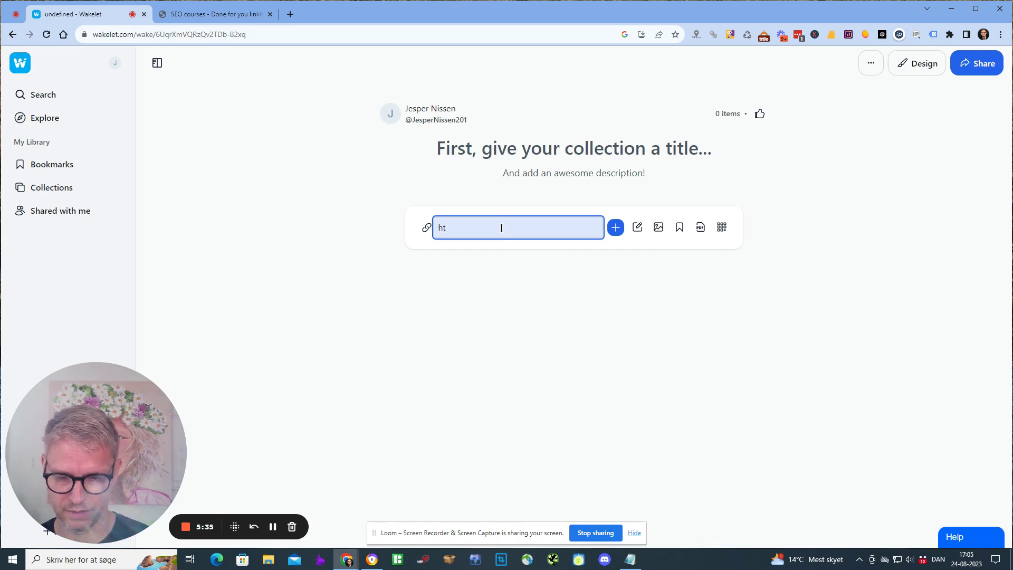
{"action": "type", "text": "tps:/"}
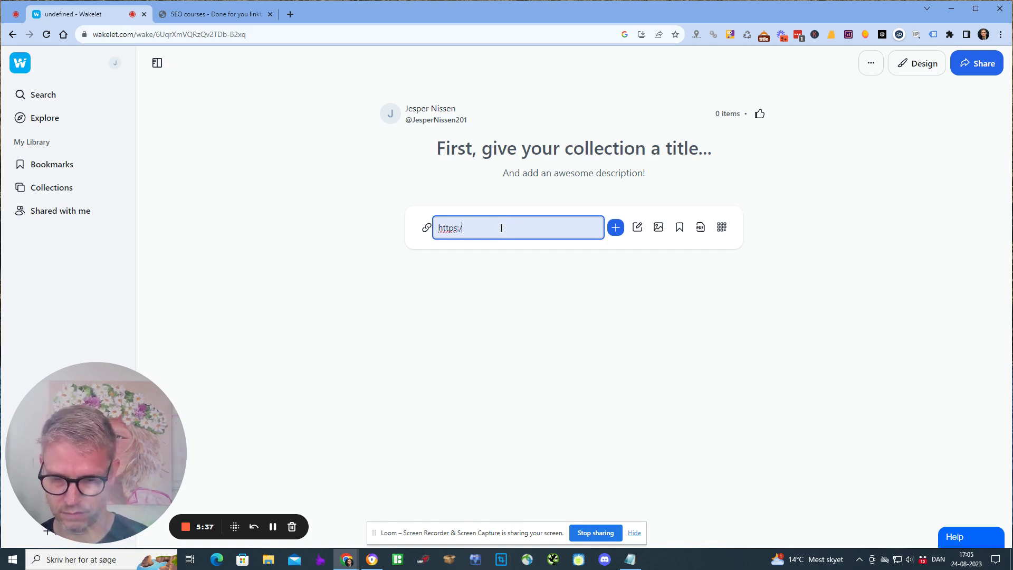
{"action": "type", "text": "/jespernissen.com"}
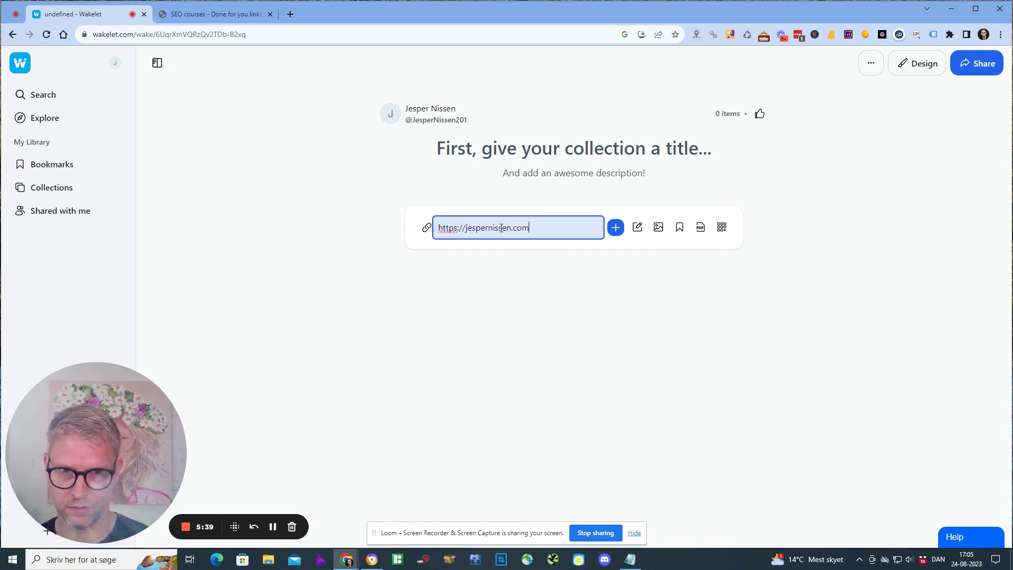
{"action": "key", "text": "Return"}
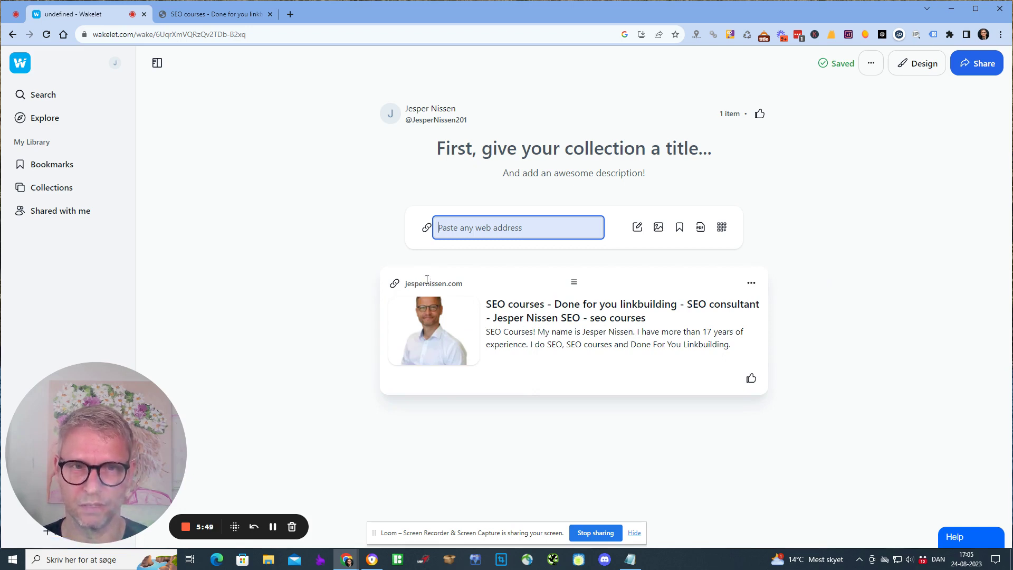
{"action": "left_click", "coordinate": [638, 227]}
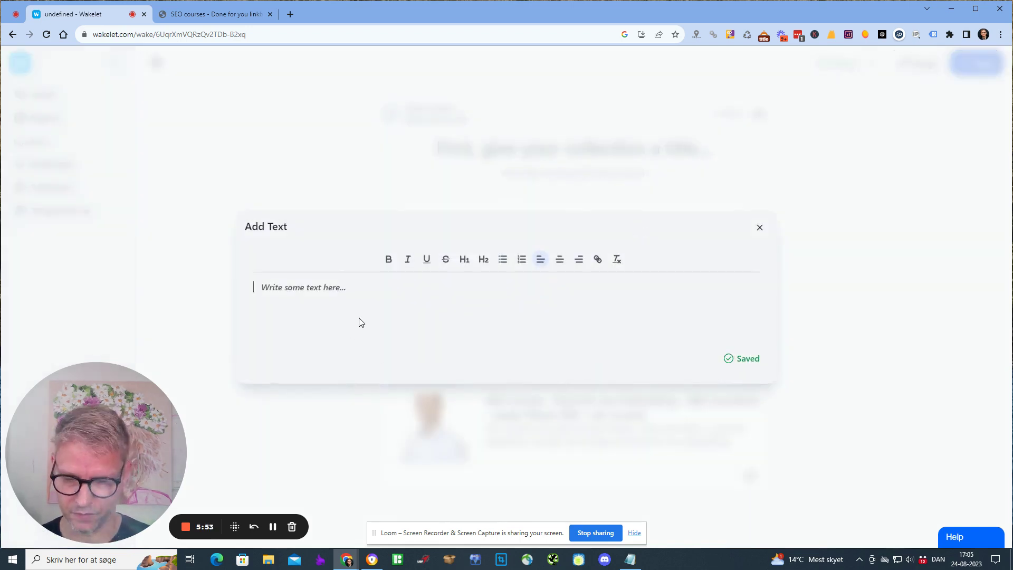
{"action": "type", "text": "This is some su"}
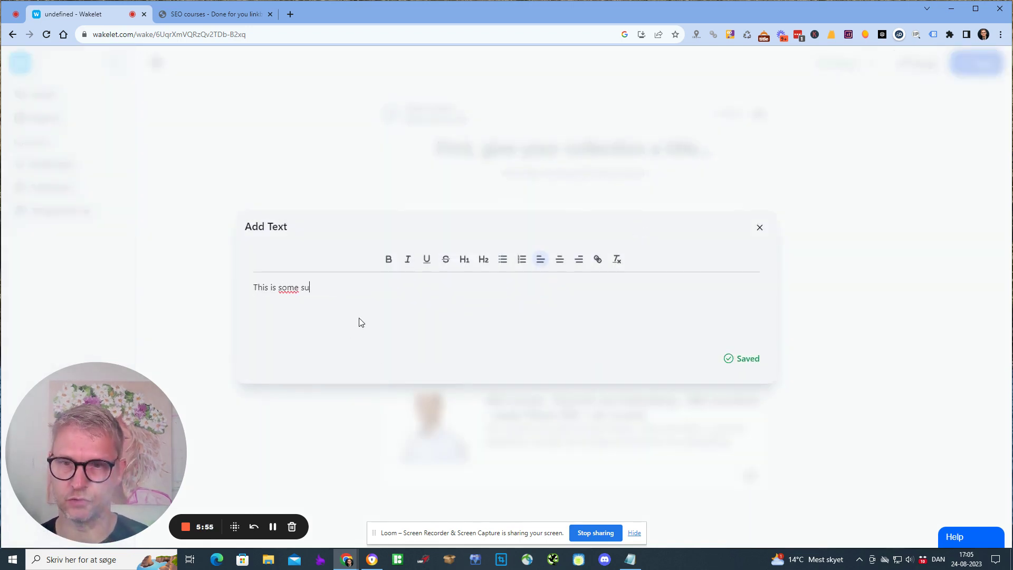
{"action": "type", "text": "per text about seo"}
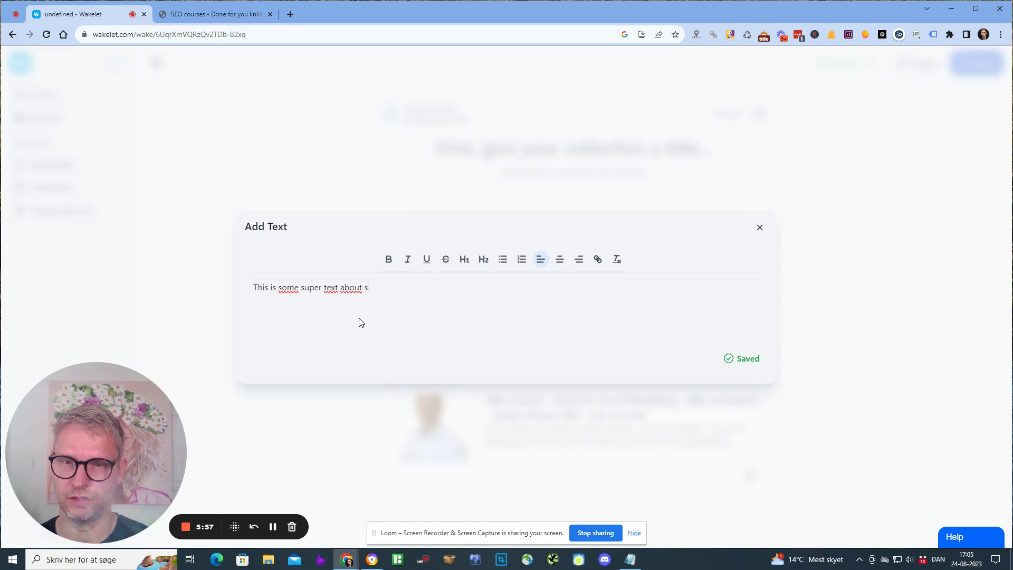
{"action": "key", "text": "shift+Left"}
{"action": "key", "text": "shift+Left"}
{"action": "key", "text": "shift+Left"}
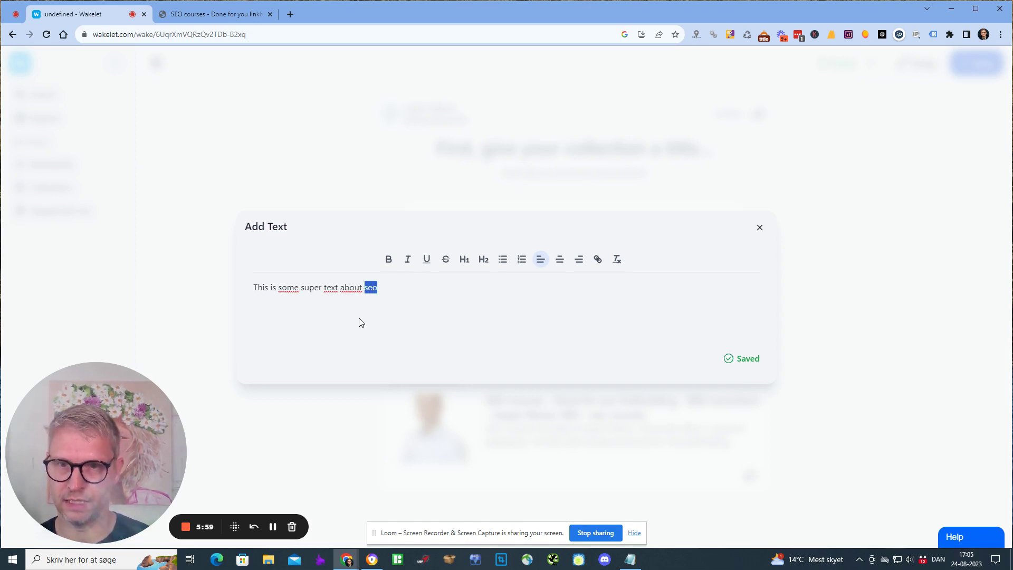
{"action": "left_click", "coordinate": [599, 261]}
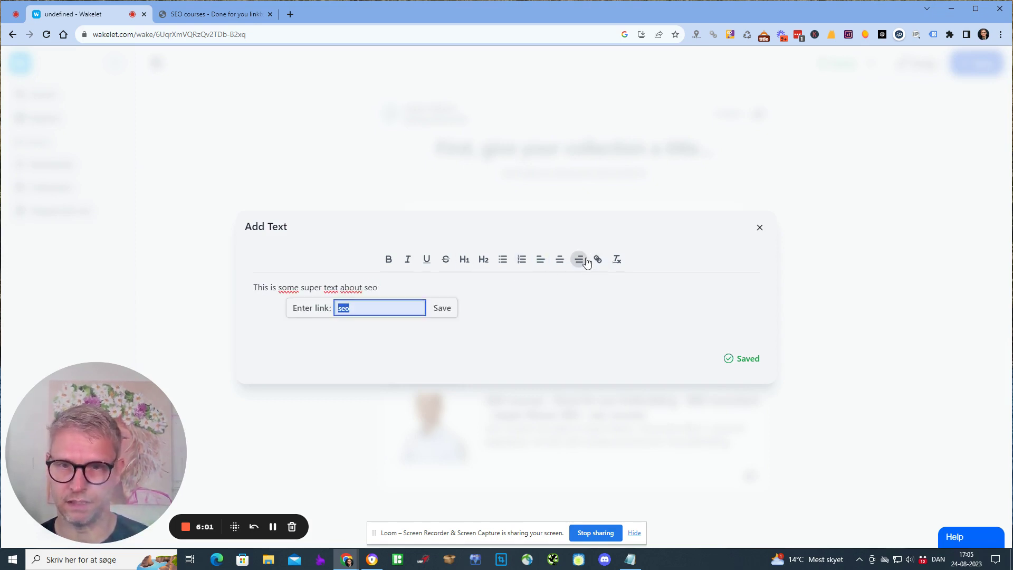
{"action": "type", "text": "https"}
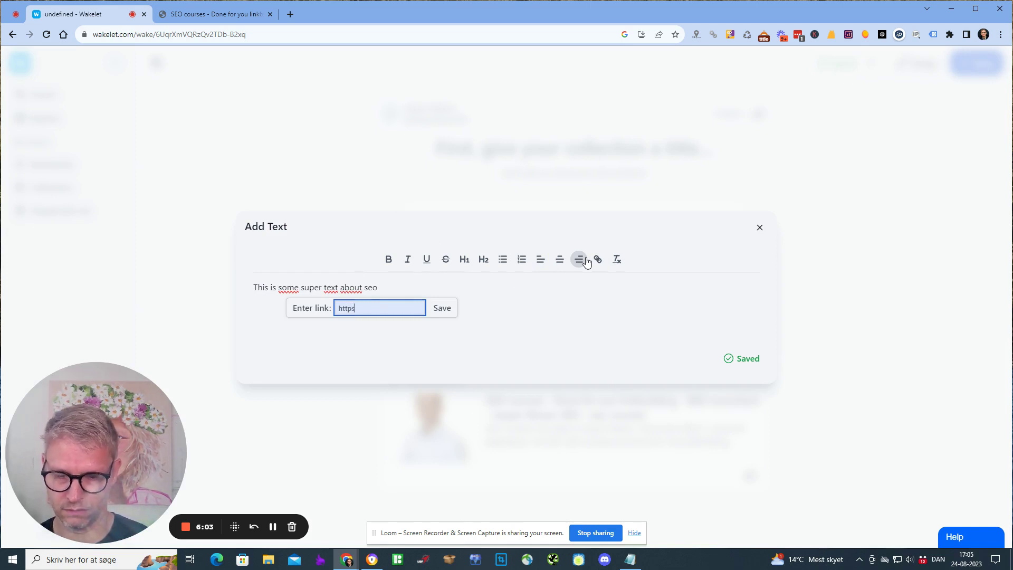
{"action": "type", "text": "://jesperniss"}
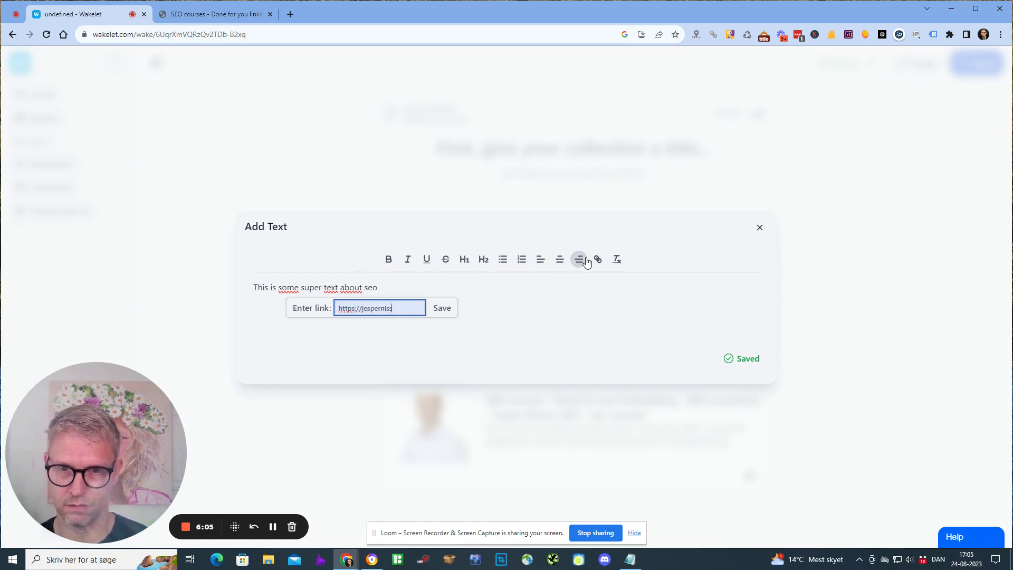
{"action": "type", "text": "en.com"}
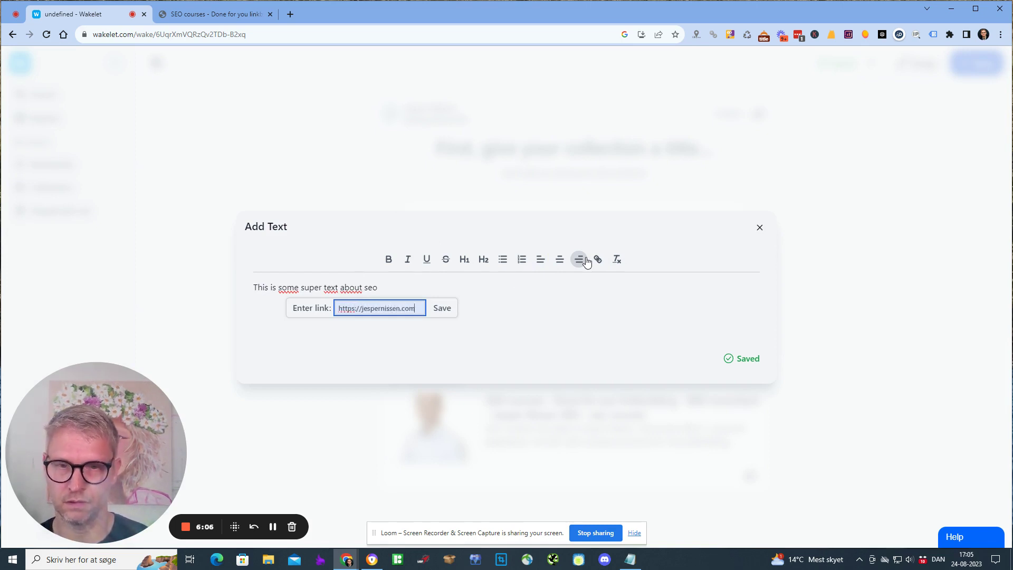
{"action": "left_click", "coordinate": [442, 308]}
{"action": "left_click", "coordinate": [454, 288]}
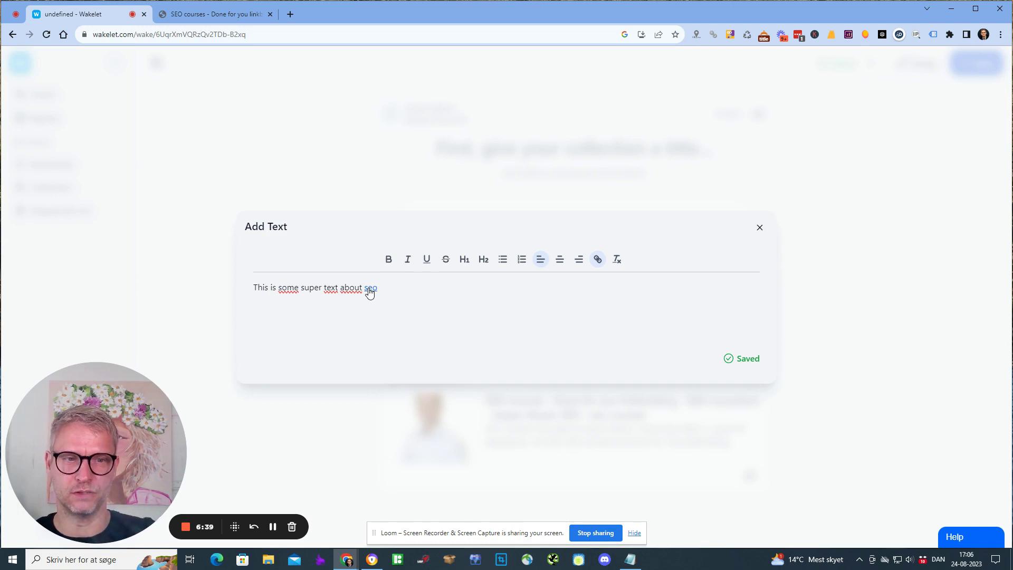
{"action": "left_click", "coordinate": [816, 265]}
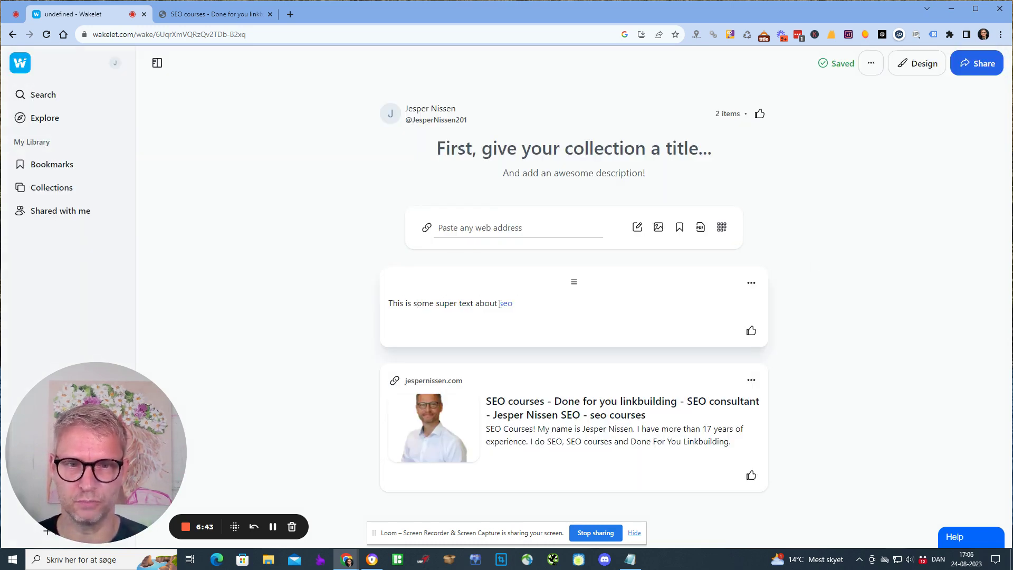
{"action": "key", "text": "alt+Tab"}
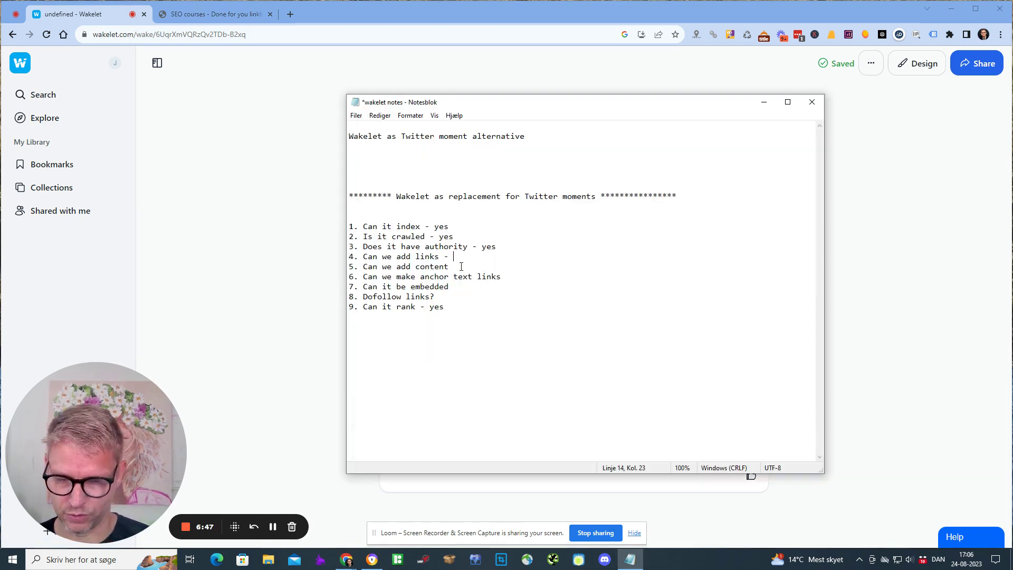
Answer yes for adding links, adding content and anchor text links, then begin the embedding answer
{"action": "type", "text": "yes"}
{"action": "key", "text": "Down"}
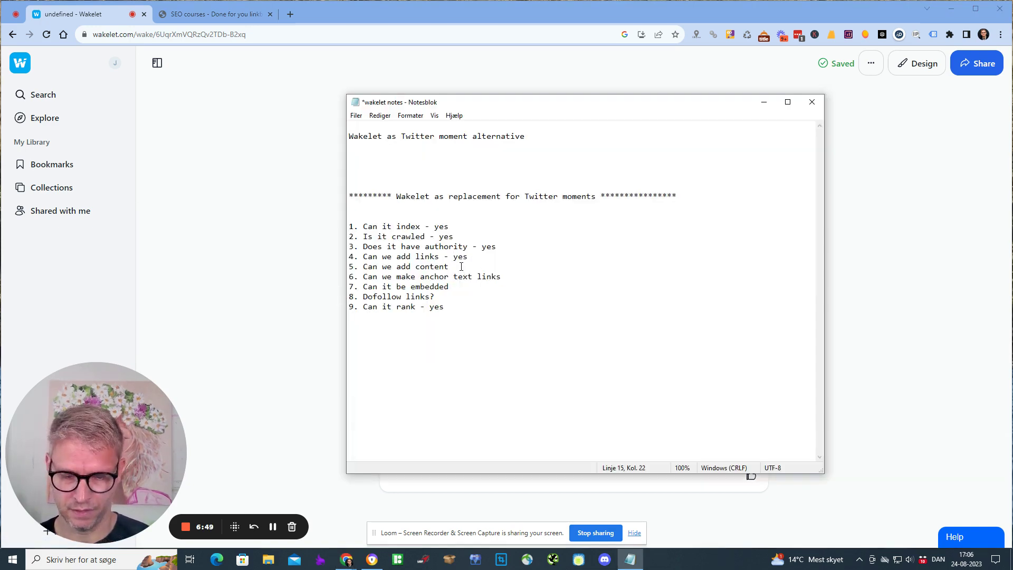
{"action": "type", "text": "- "}
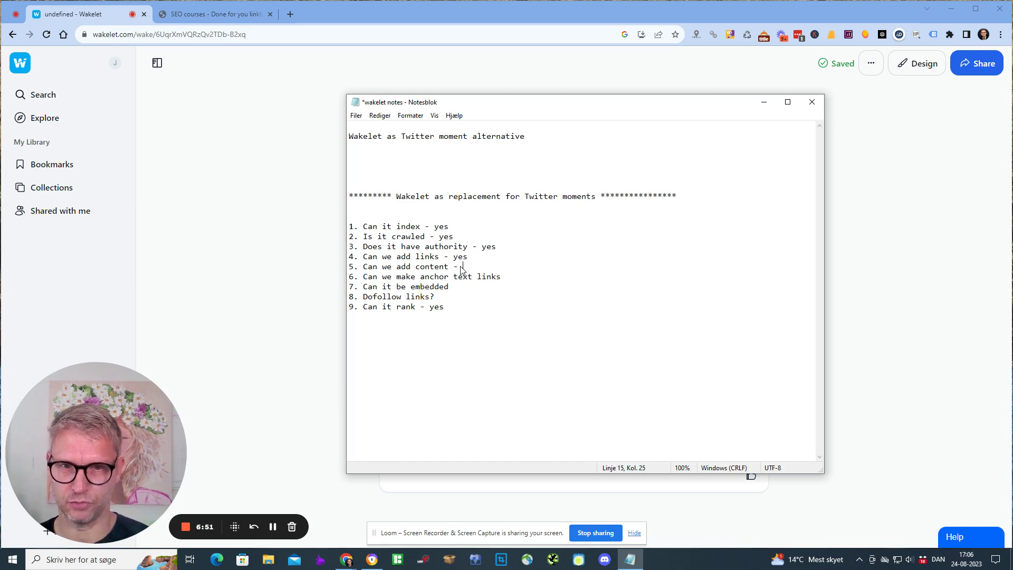
{"action": "type", "text": "yes"}
{"action": "key", "text": "Down"}
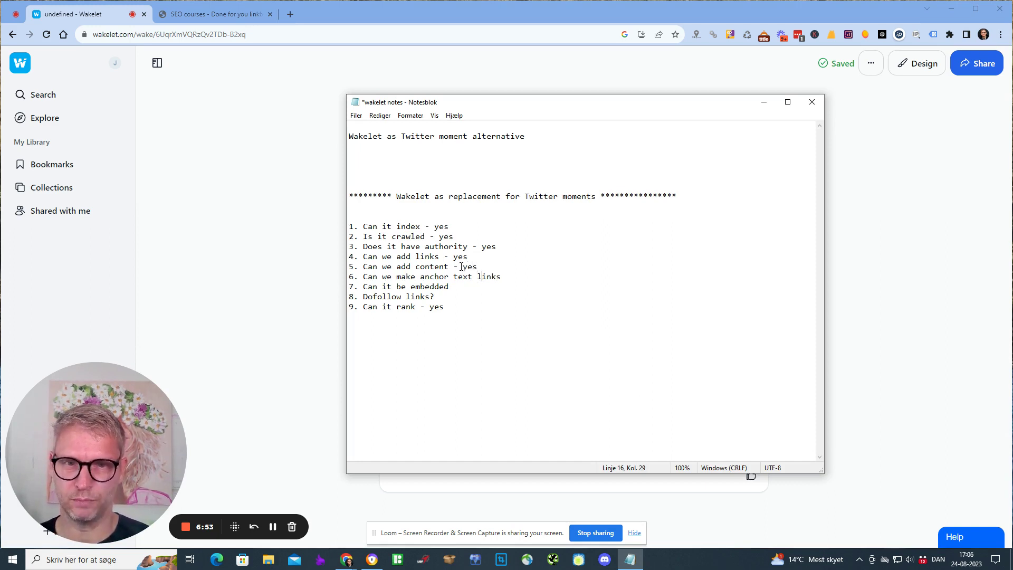
{"action": "type", "text": "-yes"}
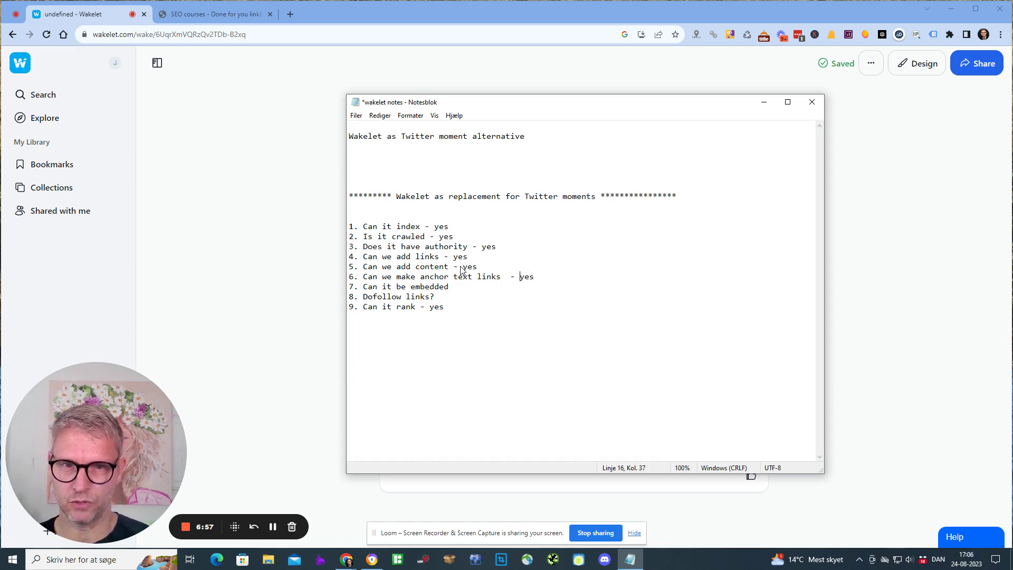
{"action": "key", "text": "Down"}
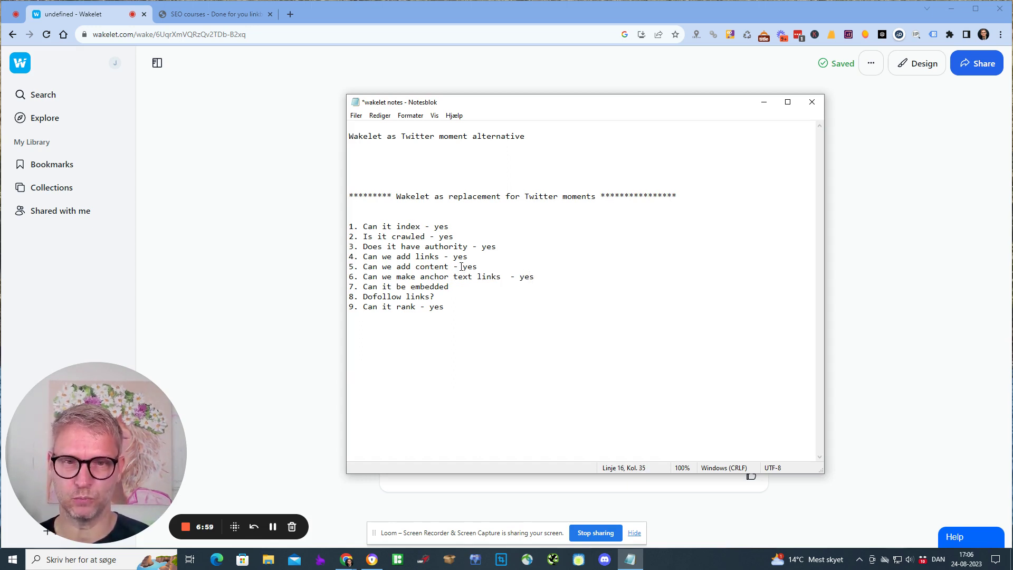
{"action": "key", "text": "BackSpace"}
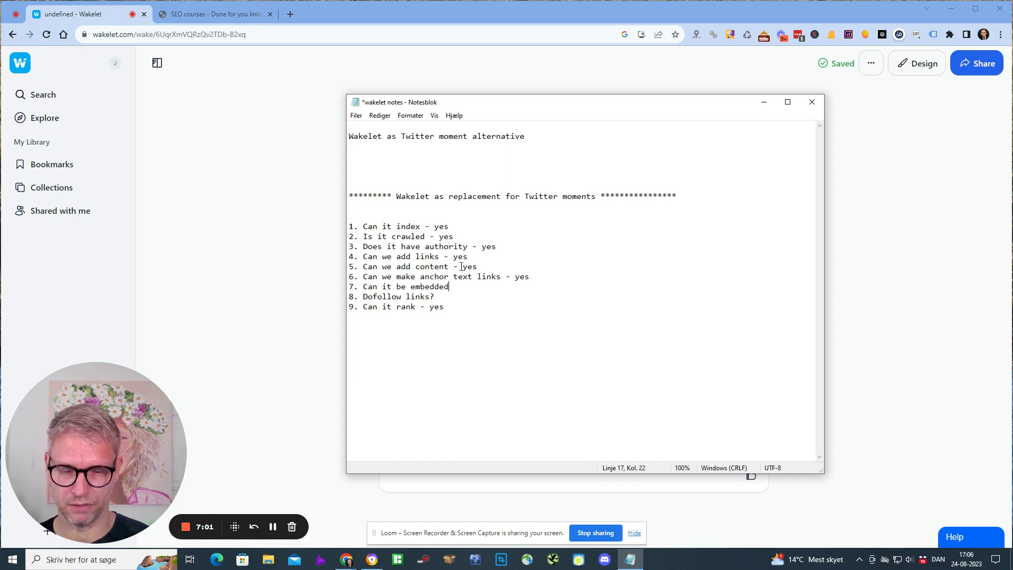
{"action": "type", "text": "-"}
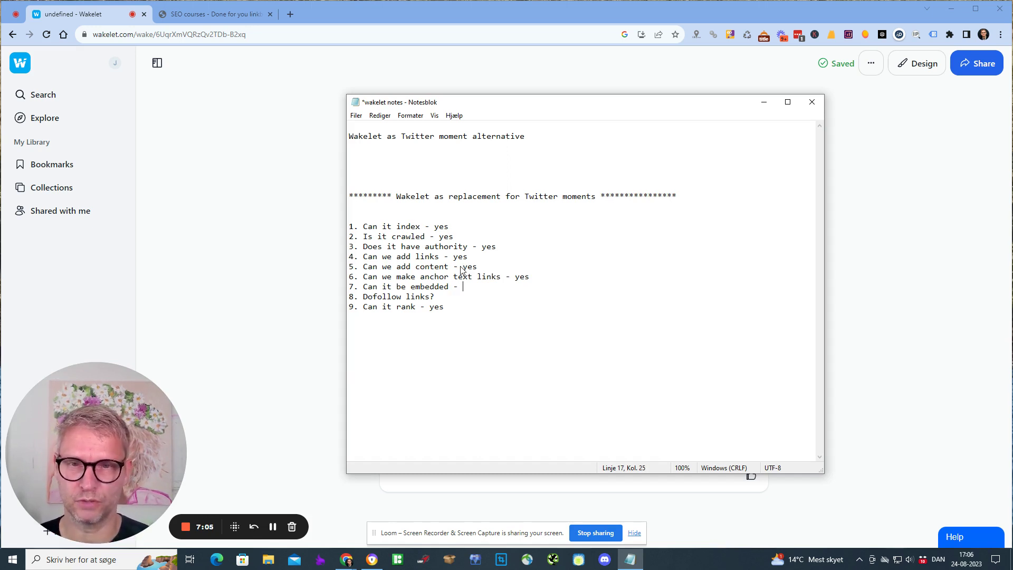
Set 'Anyone with the link' to Can View, copy the share link, and publish the collection
{"action": "left_click", "coordinate": [924, 227]}
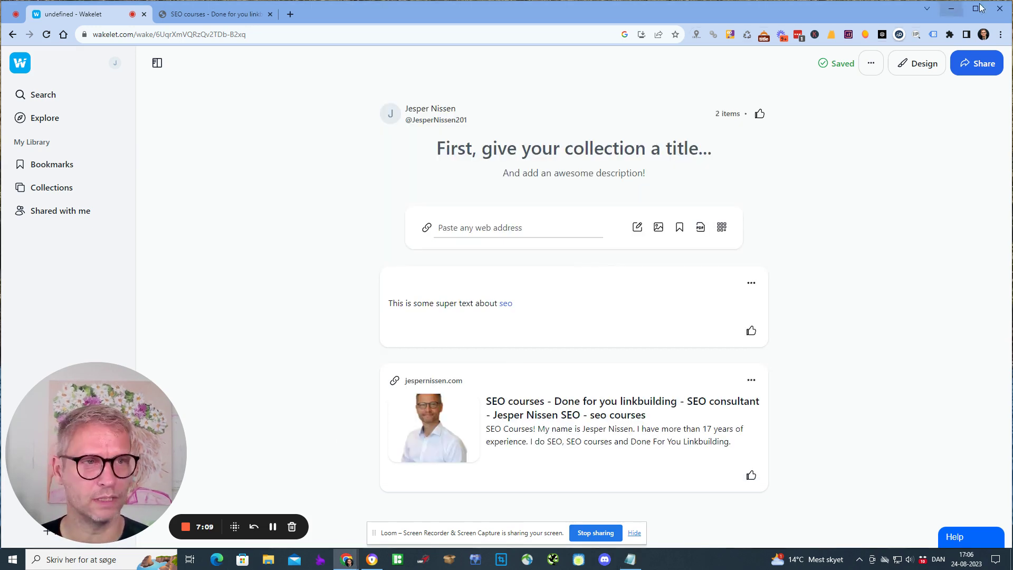
{"action": "left_click", "coordinate": [985, 70]}
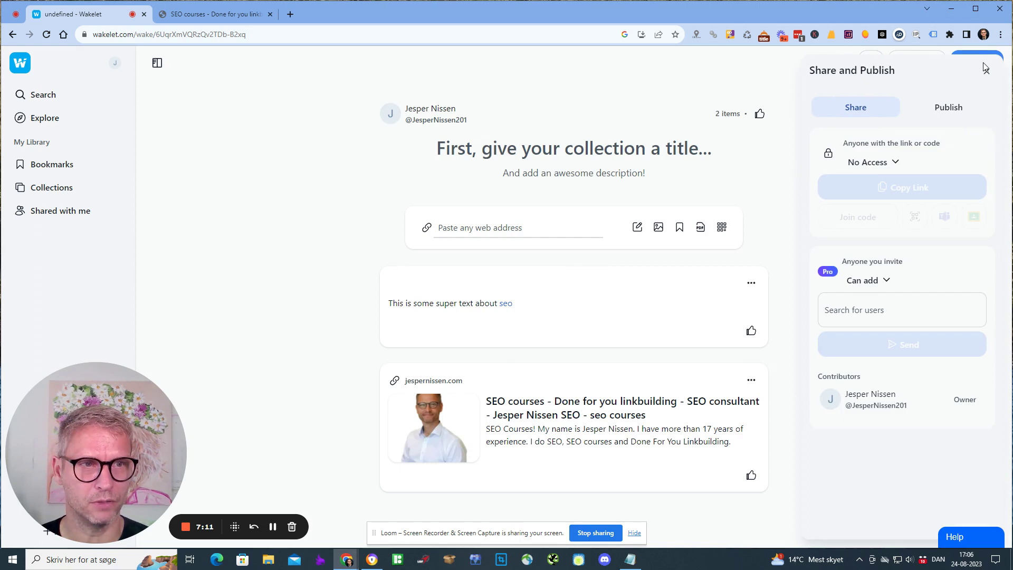
{"action": "left_click_drag", "start_coordinate": [942, 144], "coordinate": [847, 144]}
{"action": "left_click", "coordinate": [890, 160]}
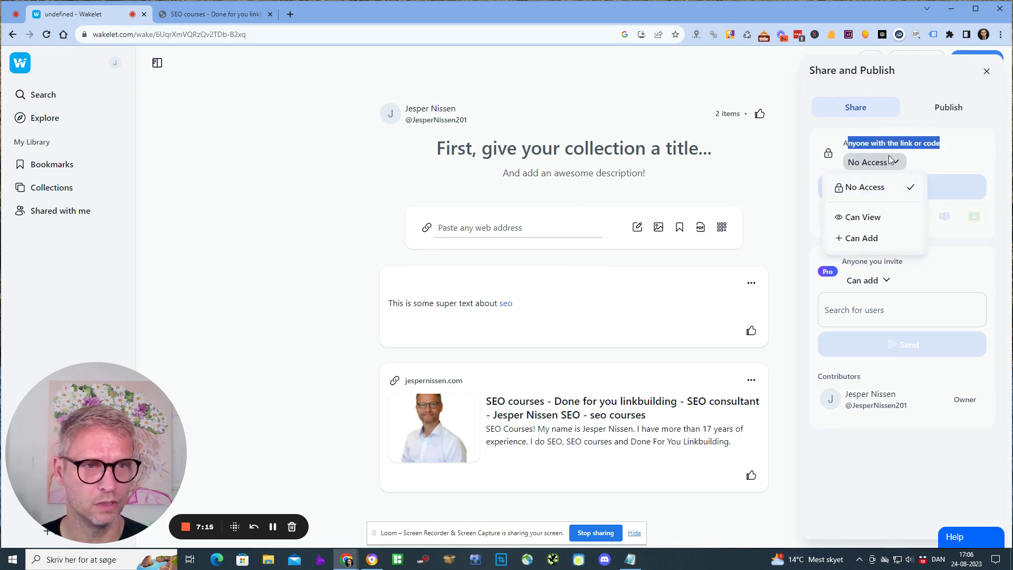
{"action": "left_click", "coordinate": [862, 217]}
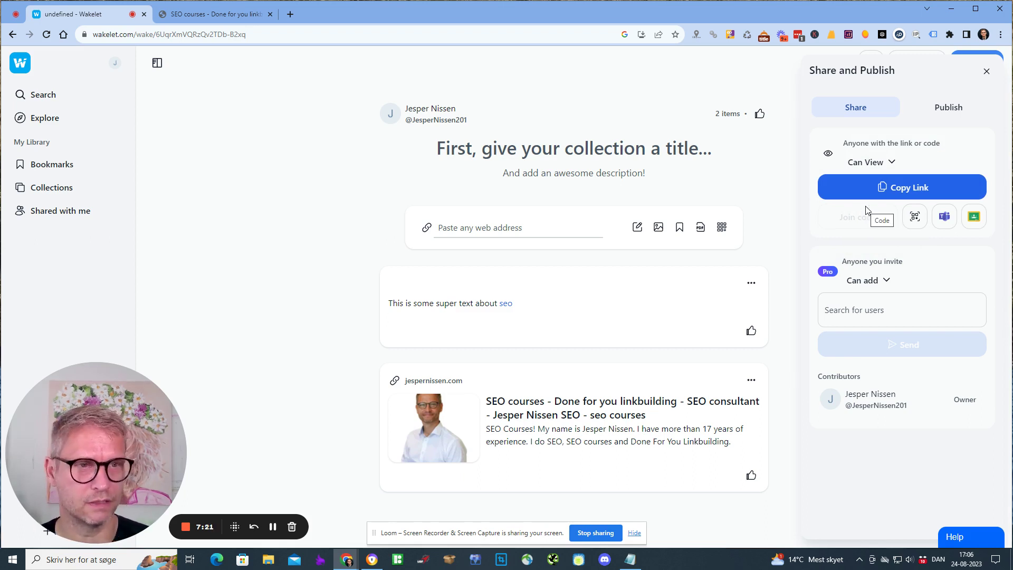
{"action": "left_click", "coordinate": [903, 194]}
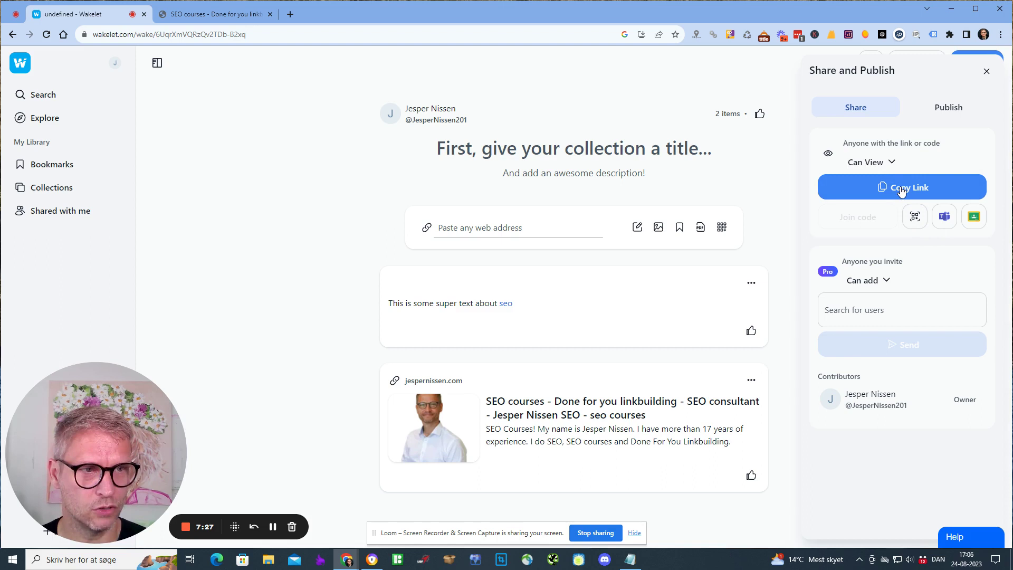
{"action": "left_click", "coordinate": [948, 108]}
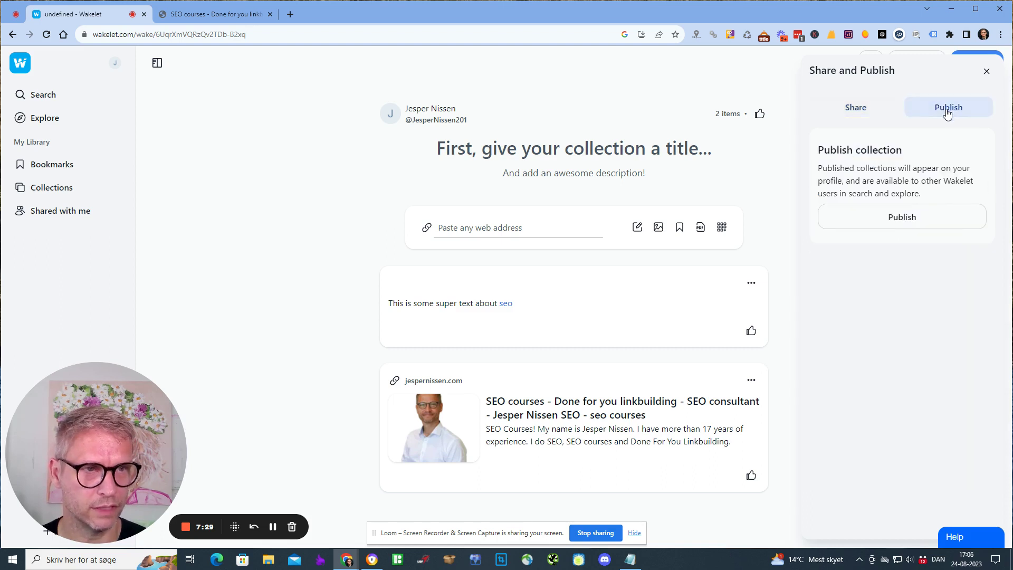
{"action": "left_click", "coordinate": [898, 230]}
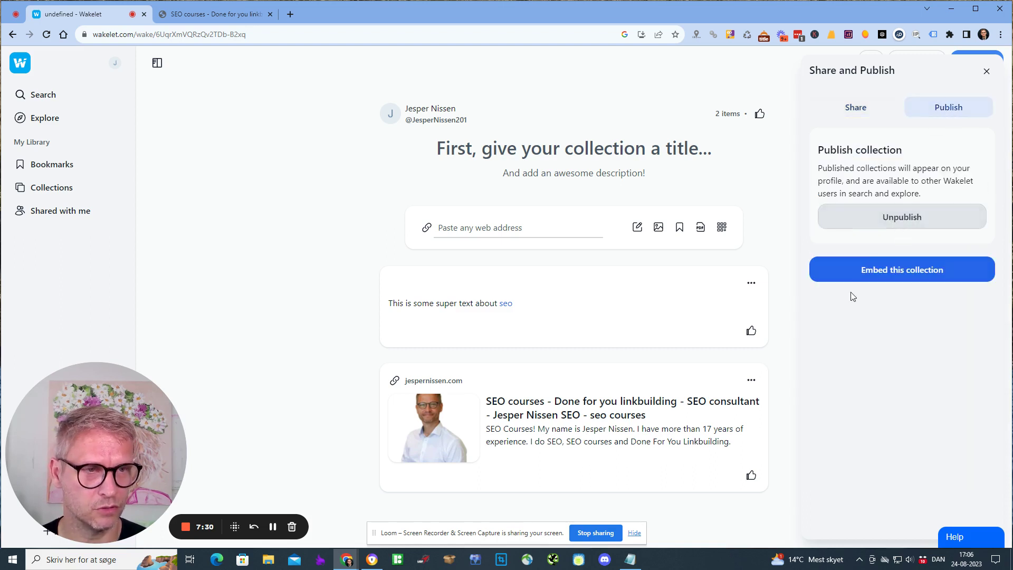
Copy the collection's iframe embed code and paste it below the checklist in the Notepad notes
{"action": "left_click", "coordinate": [896, 269]}
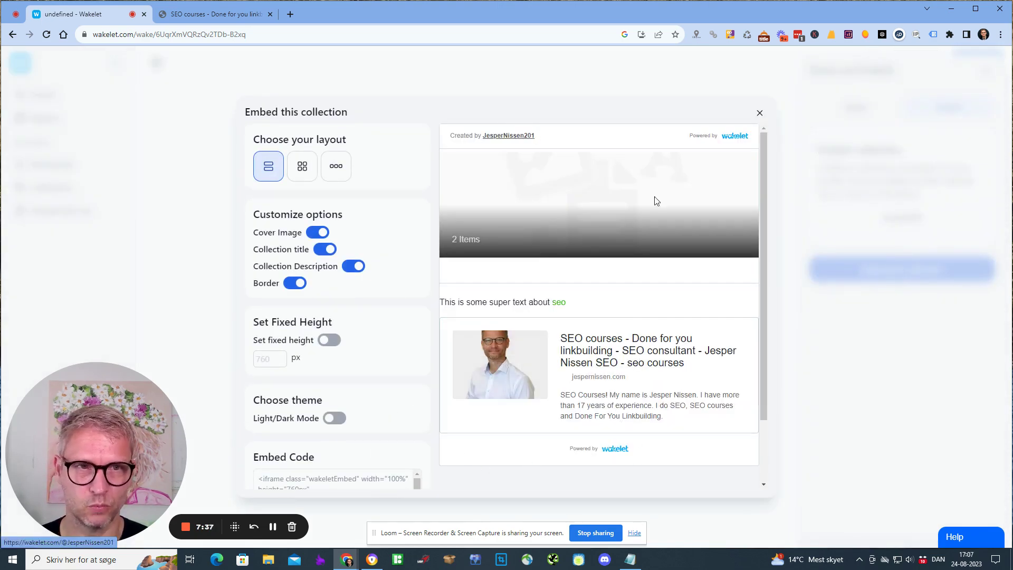
{"action": "scroll", "coordinate": [319, 324], "scroll_direction": "down", "scroll_amount": 2}
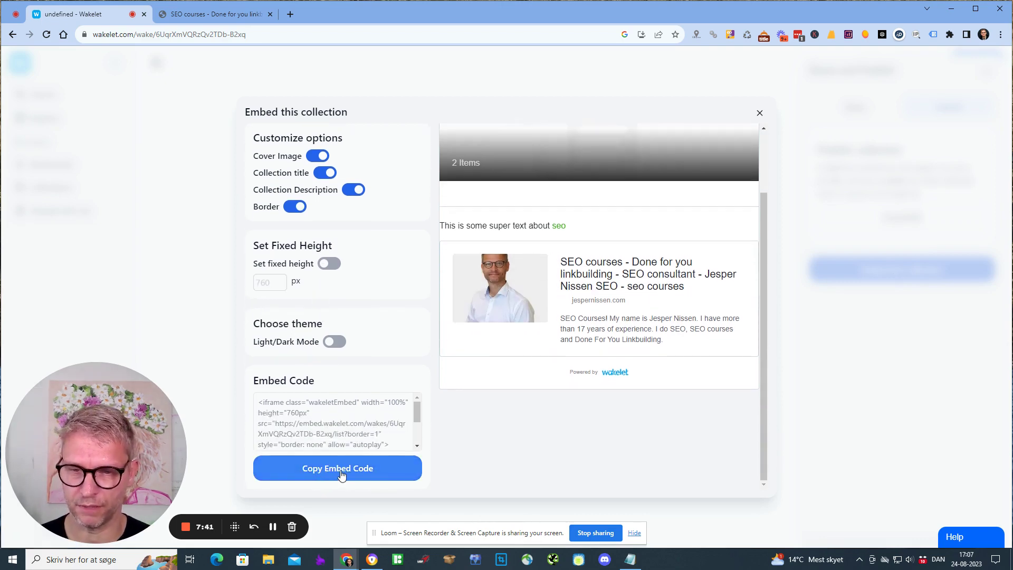
{"action": "key", "text": "alt+Tab"}
{"action": "left_click", "coordinate": [368, 288]}
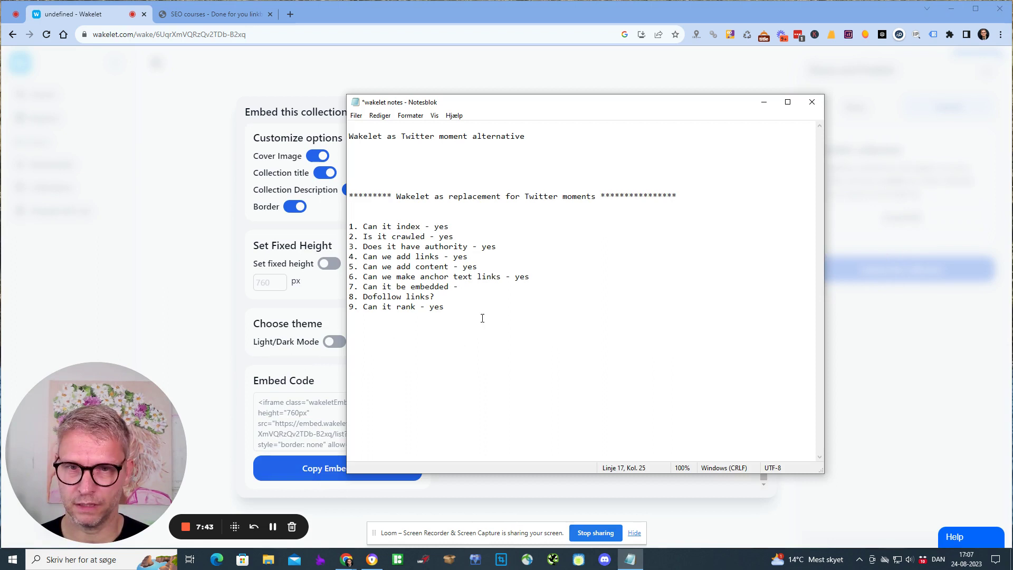
{"action": "key", "text": "Return"}
{"action": "key", "text": "Return"}
{"action": "key", "text": "Return"}
{"action": "type", "text": "<iframe class=\"wakeletEmbed\" width=\"100%\" height=\"760px\" src=\"https://embed.wakelet.com/wakes/6UqrXmVQRzQv2TDb-B2xq/list?border=1\" style=\"border: none\" allow=\"autoplay\"></iframe><!-- Please only call https://embed-assets.wakelet.com/wakelet-embed.js once per page --><script src=\"https://embed-assets.wakelet.com/wakelet-embed.js\" charset=\"UTF-8\"></script>"}
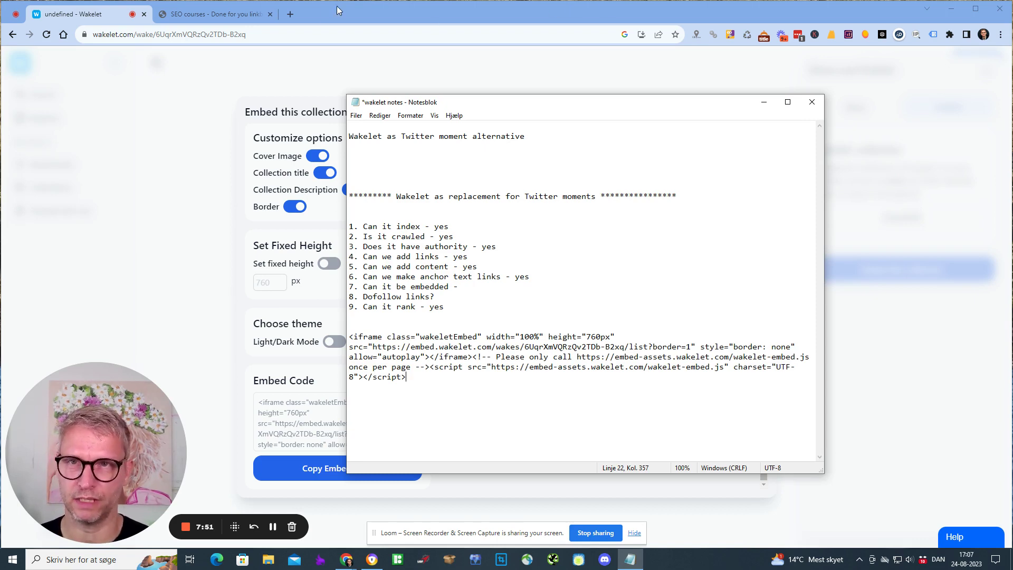
Start a new SEO YACSS site with Meta Title and Meta Description 'seo', and preview it
{"action": "left_click", "coordinate": [292, 15]}
{"action": "type", "text": "ap"}
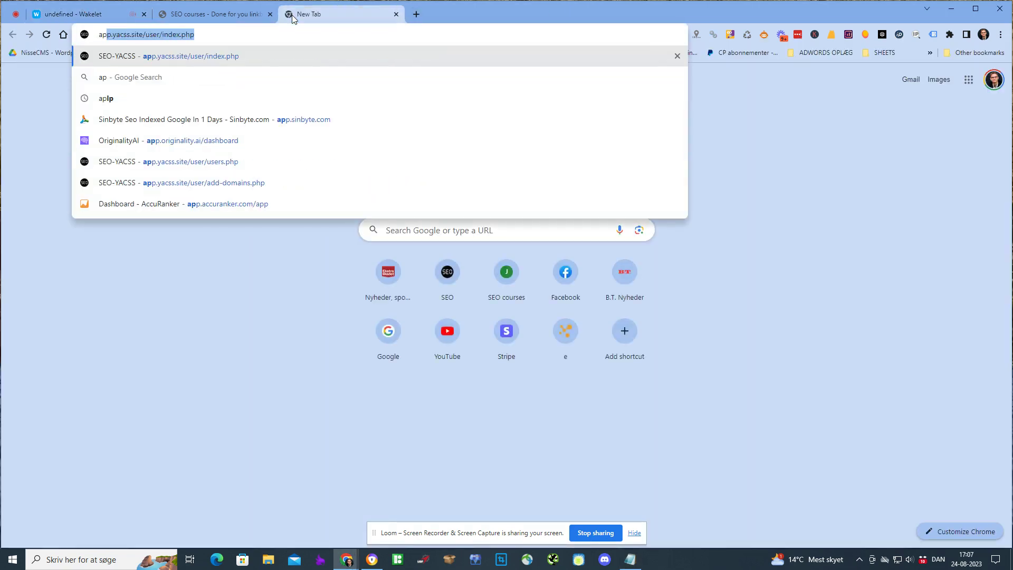
{"action": "key", "text": "Return"}
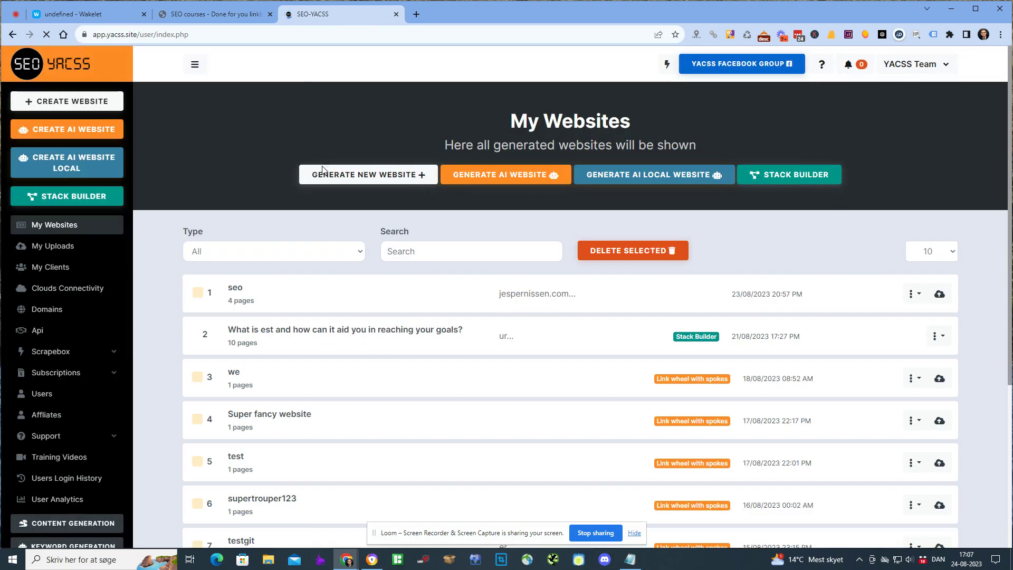
{"action": "left_click", "coordinate": [363, 175]}
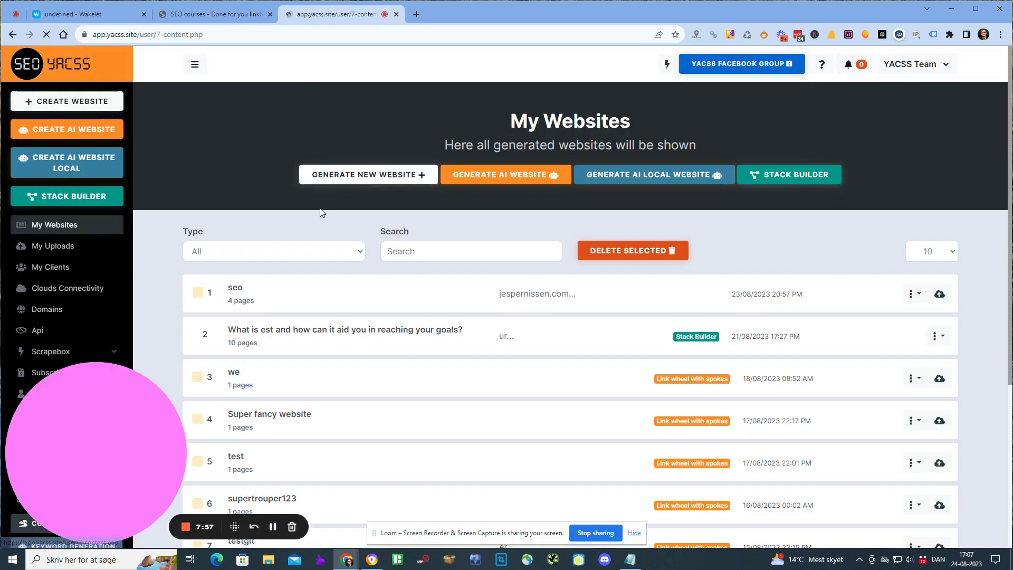
{"action": "left_click", "coordinate": [191, 217]}
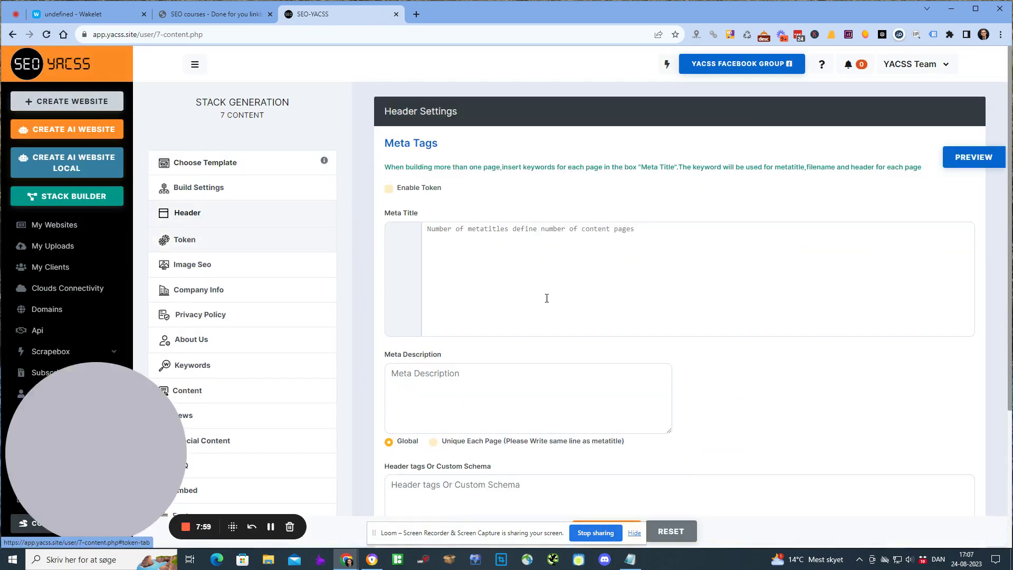
{"action": "left_click", "coordinate": [484, 278]}
{"action": "type", "text": "seo"}
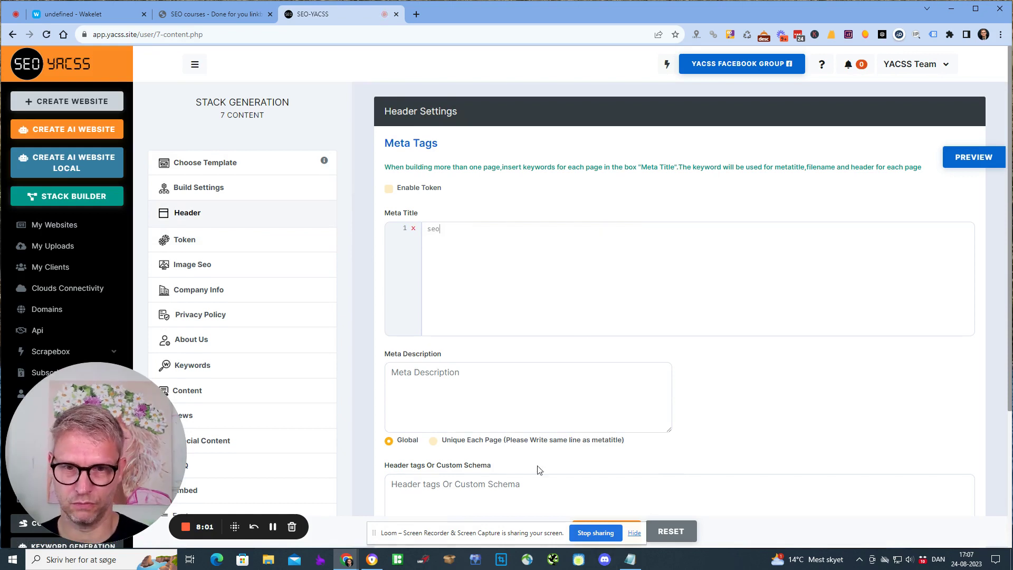
{"action": "left_click", "coordinate": [528, 406]}
{"action": "type", "text": "seo"}
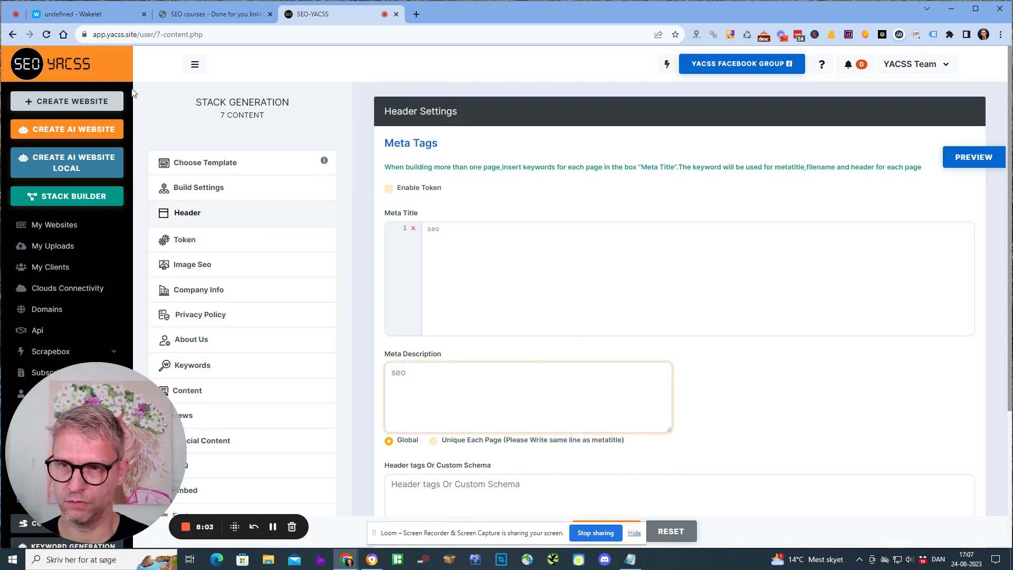
{"action": "left_click", "coordinate": [977, 158]}
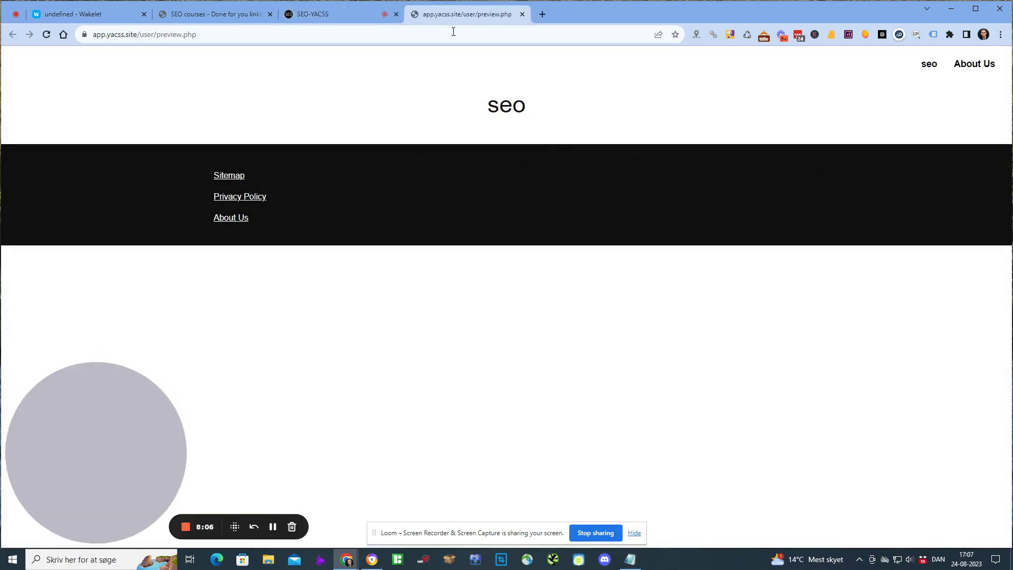
Type 'seo' into Content Area 1 and Content Area 2
{"action": "left_click", "coordinate": [353, 16]}
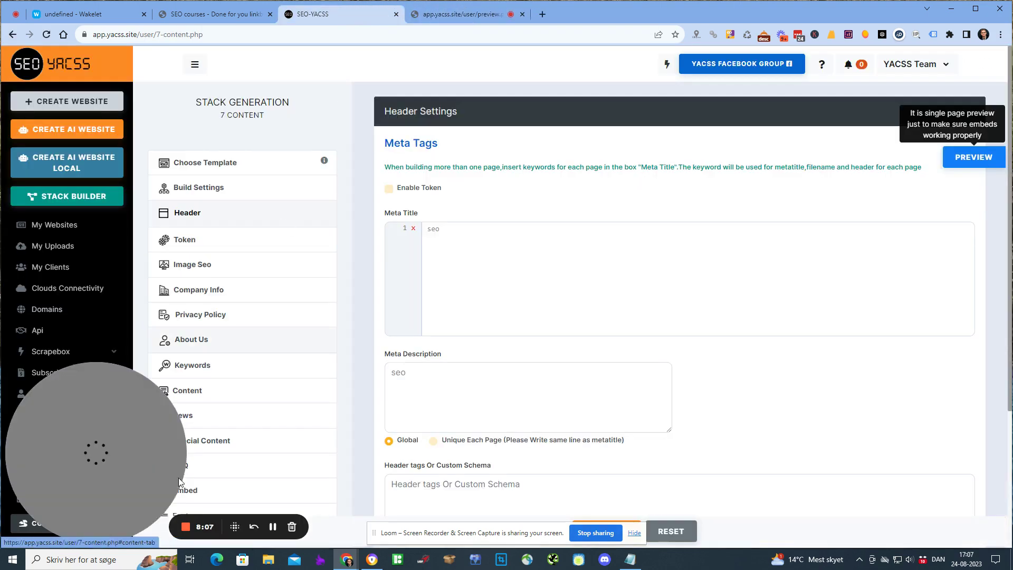
{"action": "left_click", "coordinate": [227, 393]}
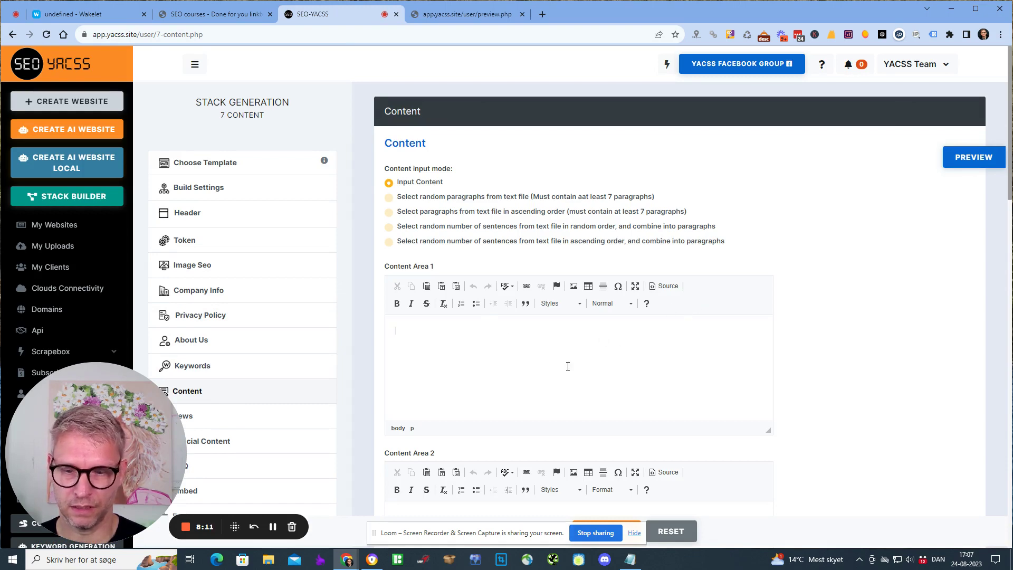
{"action": "type", "text": "seo"}
{"action": "scroll", "coordinate": [568, 366], "scroll_direction": "down", "scroll_amount": 4}
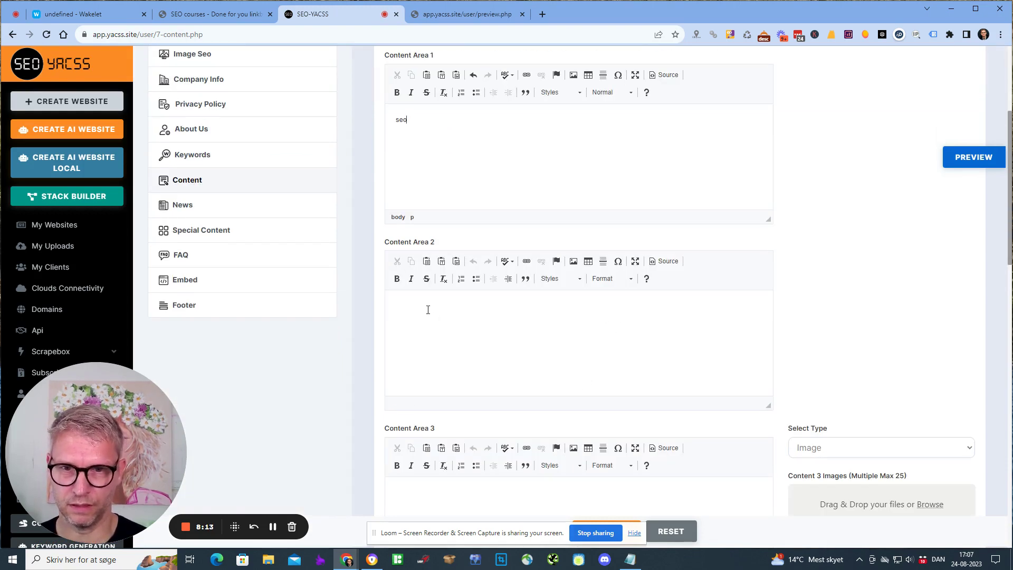
{"action": "left_click", "coordinate": [428, 310]}
{"action": "type", "text": "seo"}
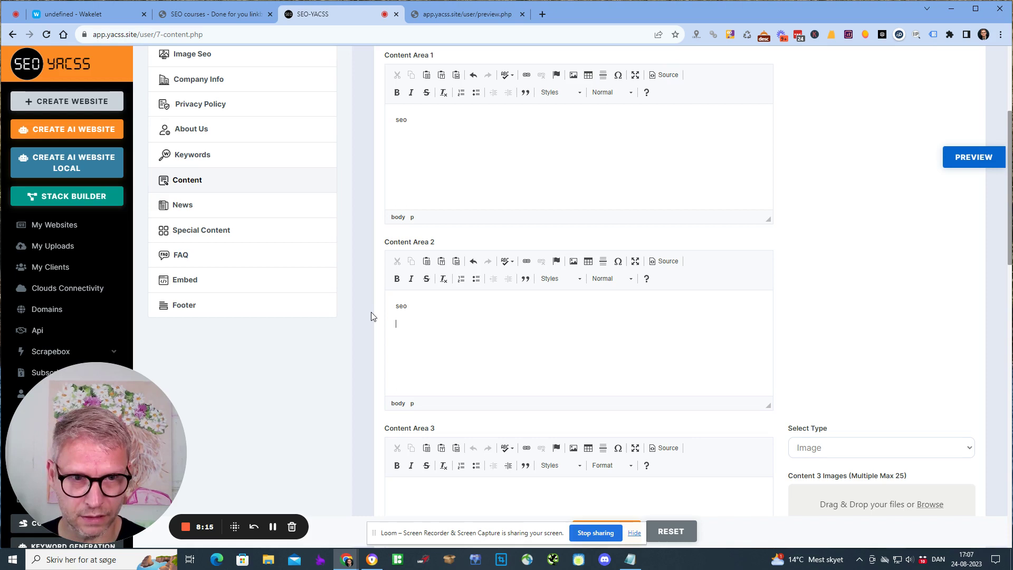
Paste the Wakelet embed code into Content Area 2's HTML source and preview the page
{"action": "left_click", "coordinate": [664, 262]}
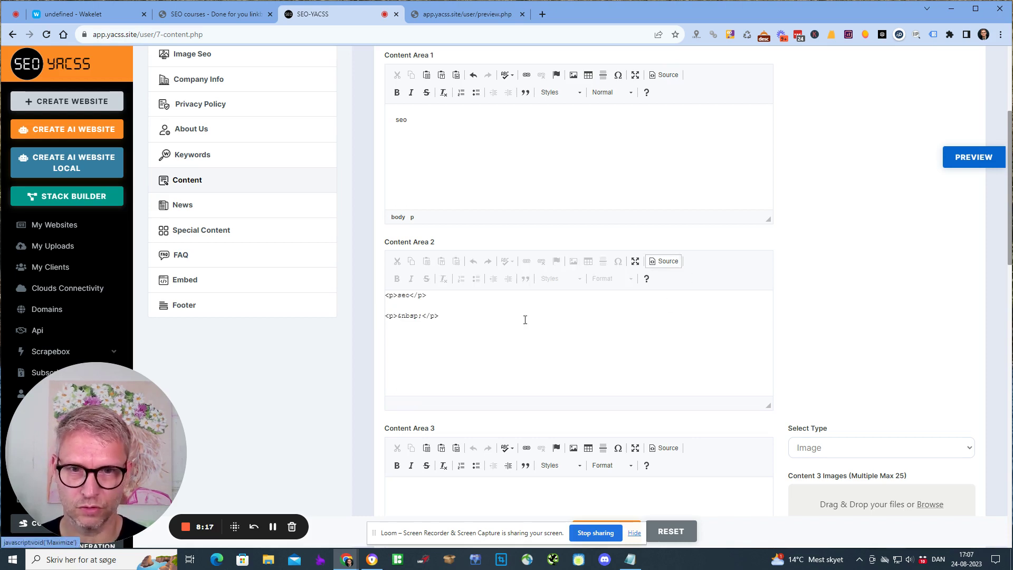
{"action": "left_click_drag", "start_coordinate": [445, 311], "coordinate": [385, 304]}
{"action": "left_click", "coordinate": [438, 304]}
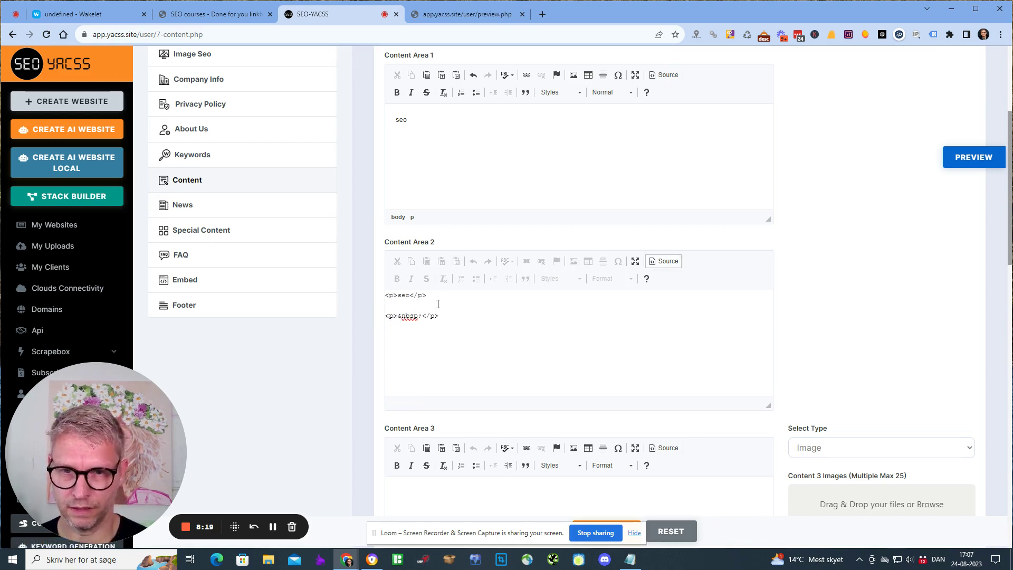
{"action": "left_click", "coordinate": [463, 311]}
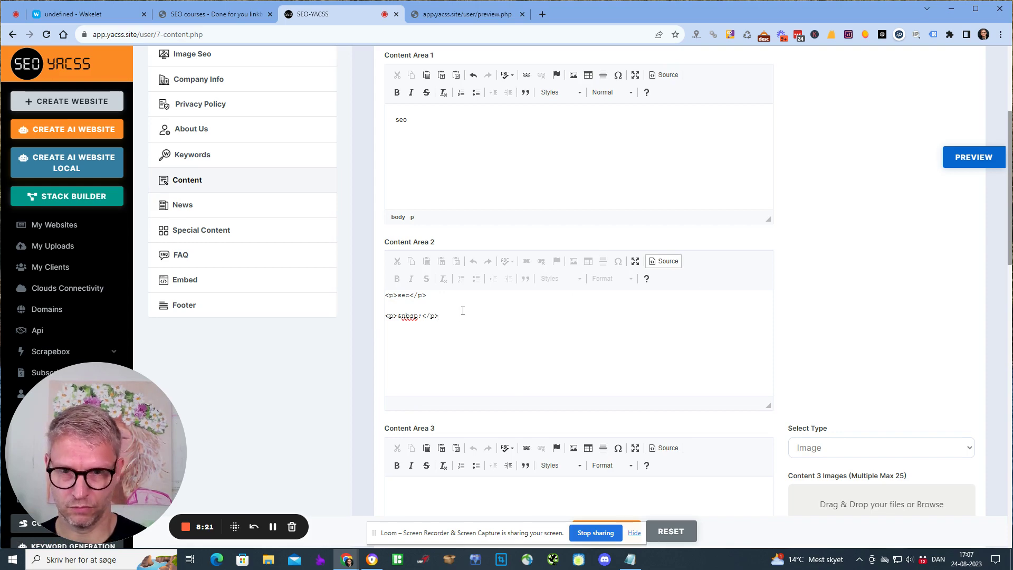
{"action": "type", "text": "<iframe class=\"wakeletEmbed\" width=\"100%\" height=\"760px\" src=\"https://embed.wakelet.com/wakes/6UqrXmVQRzQv2TDb-B2xq/list?border=1\" style=\"border: none\" allow=\"autoplay\"></iframe><!-- Please only call https://embed-assets.wakelet.com/wakelet-embed.js once per page --><script src=\"https://embed-assets.wakelet.com/wakelet-embed.js\" charset=\"UTF-8\"></script>"}
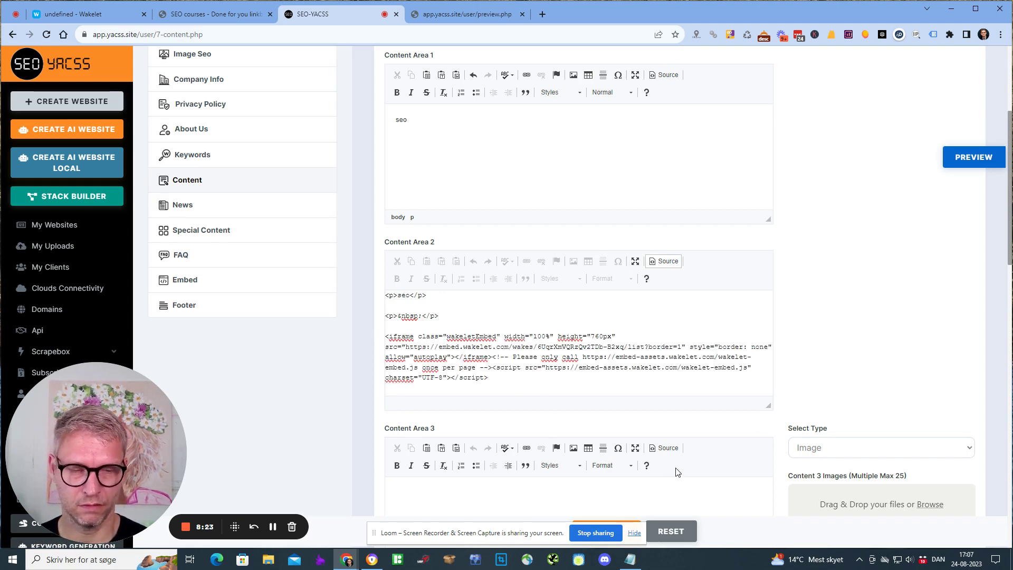
{"action": "scroll", "coordinate": [706, 482], "scroll_direction": "down", "scroll_amount": 3}
{"action": "left_click", "coordinate": [974, 157]}
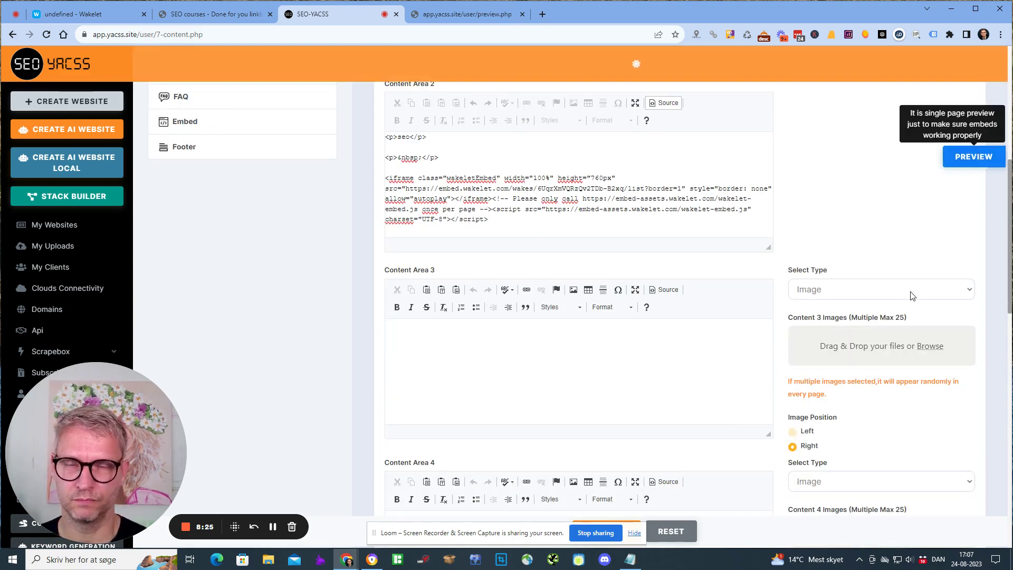
Confirm the Wakelet embed renders in the preview, then mark embedding yes and start the Dofollow answer
{"action": "scroll", "coordinate": [880, 294], "scroll_direction": "down", "scroll_amount": 3}
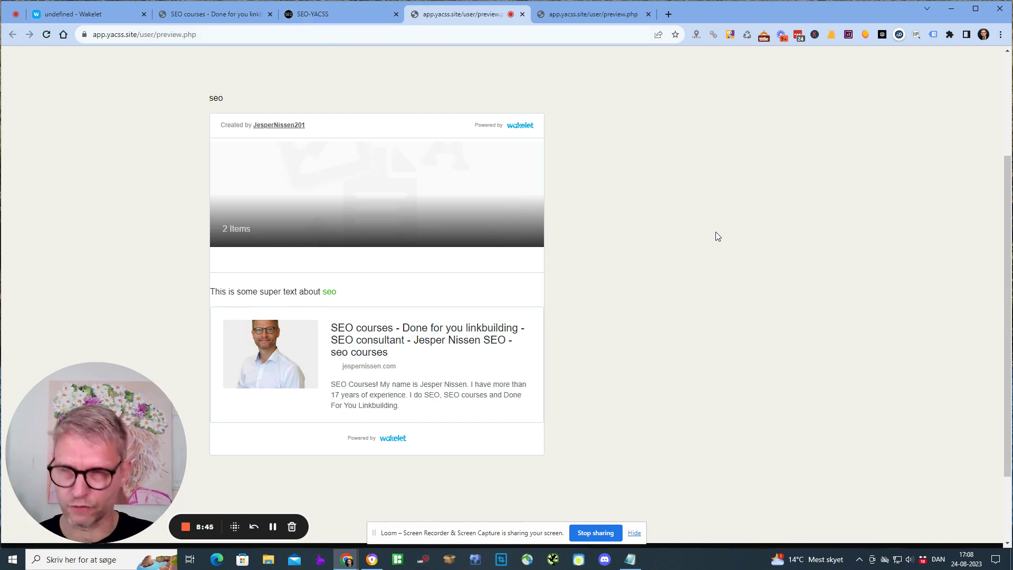
{"action": "key", "text": "alt+Tab"}
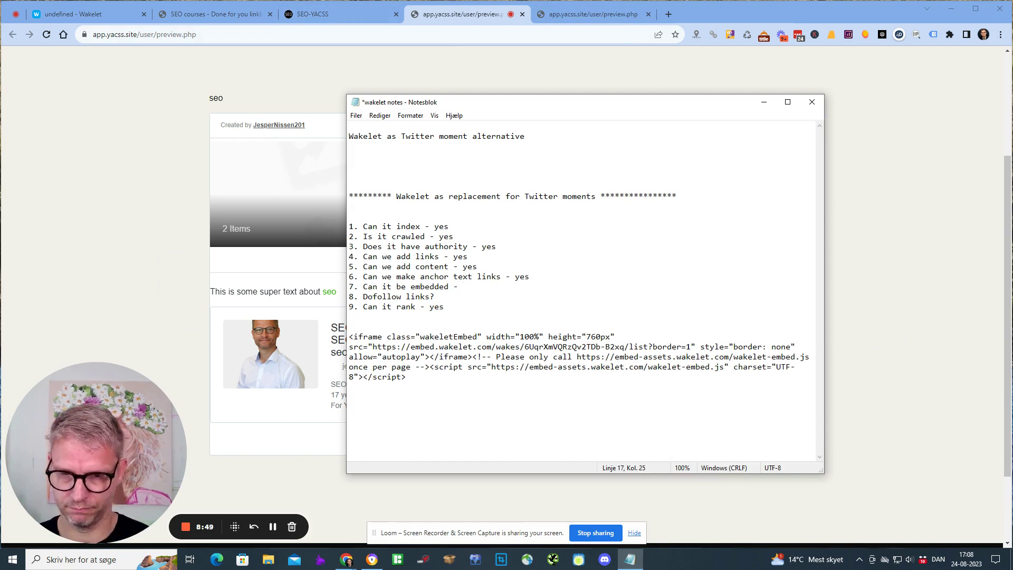
{"action": "type", "text": "yes"}
{"action": "key", "text": "Down"}
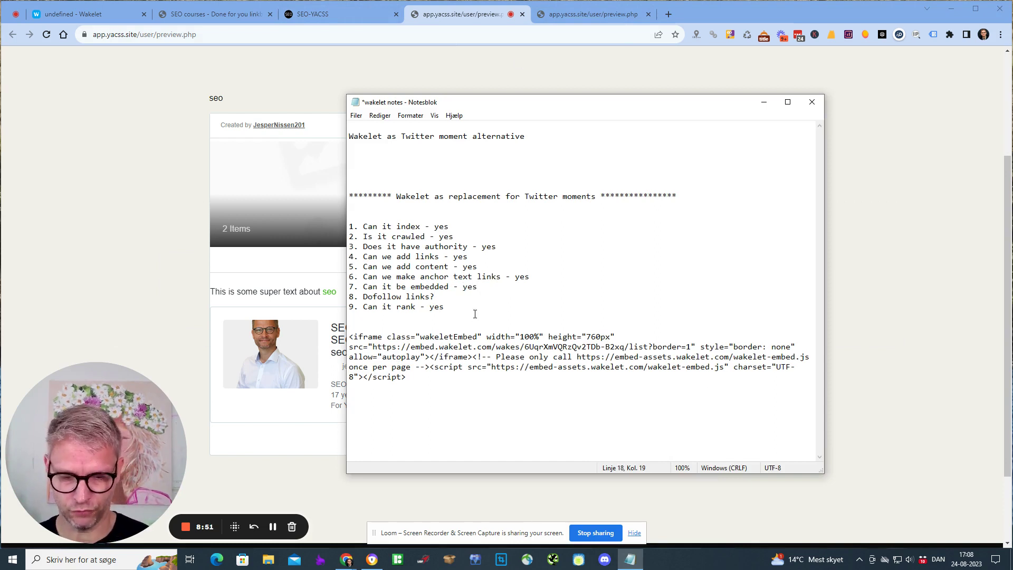
{"action": "type", "text": "-"}
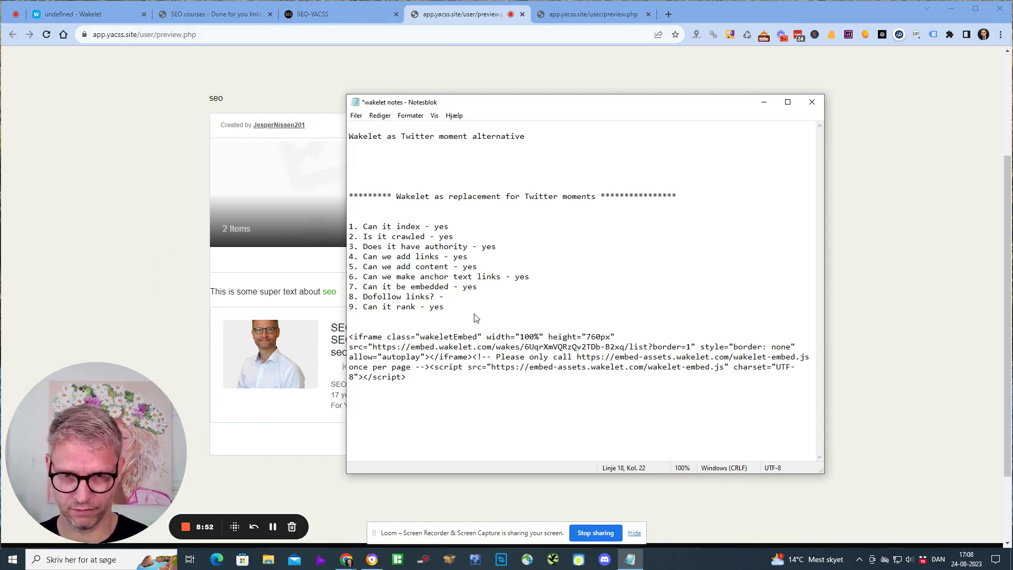
{"action": "left_click", "coordinate": [172, 234]}
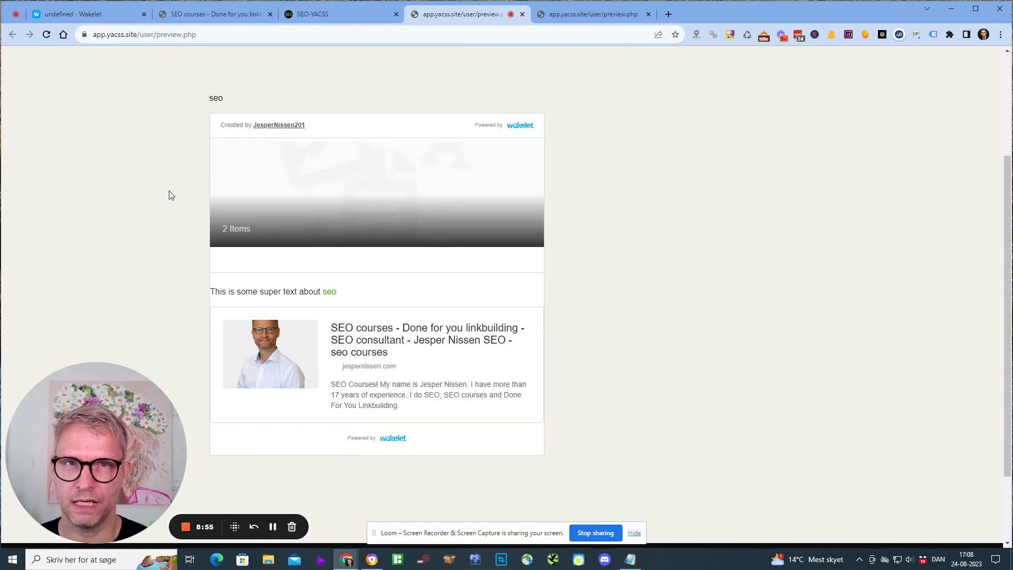
Close the Embed dialog and Share and Publish panel, then re-enable the link-highlighting extension
{"action": "left_click", "coordinate": [90, 14]}
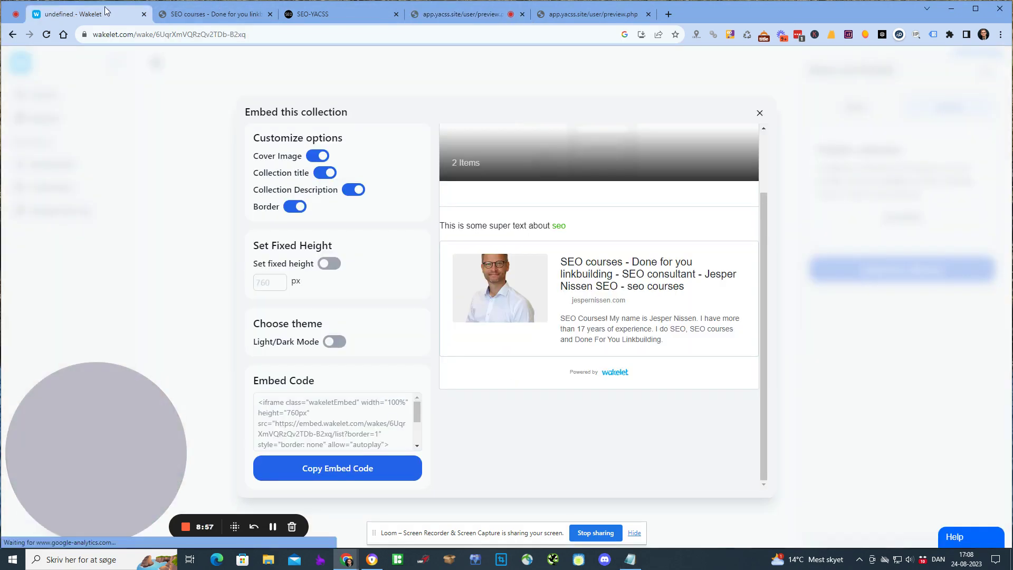
{"action": "left_click", "coordinate": [761, 113]}
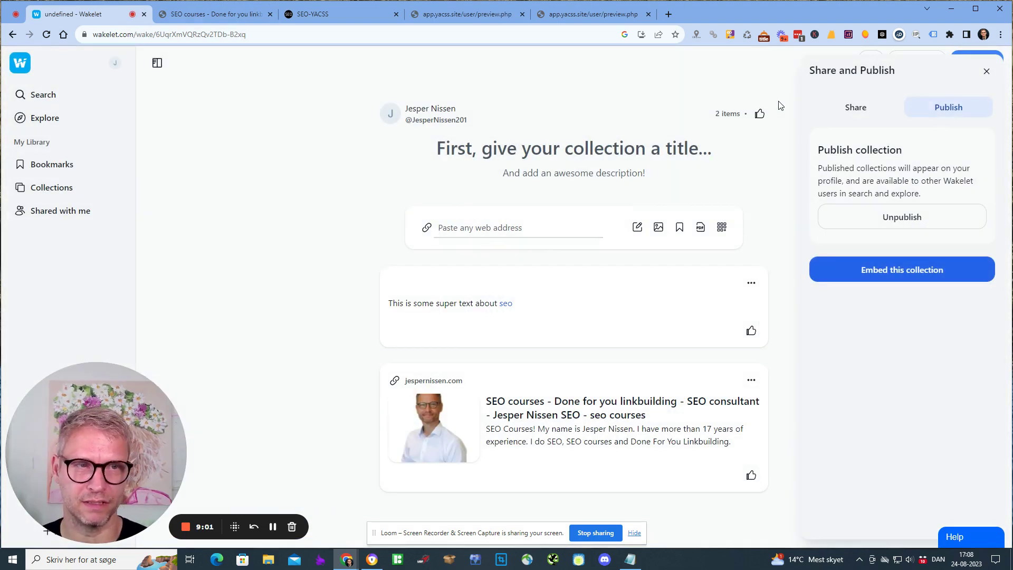
{"action": "left_click", "coordinate": [986, 72]}
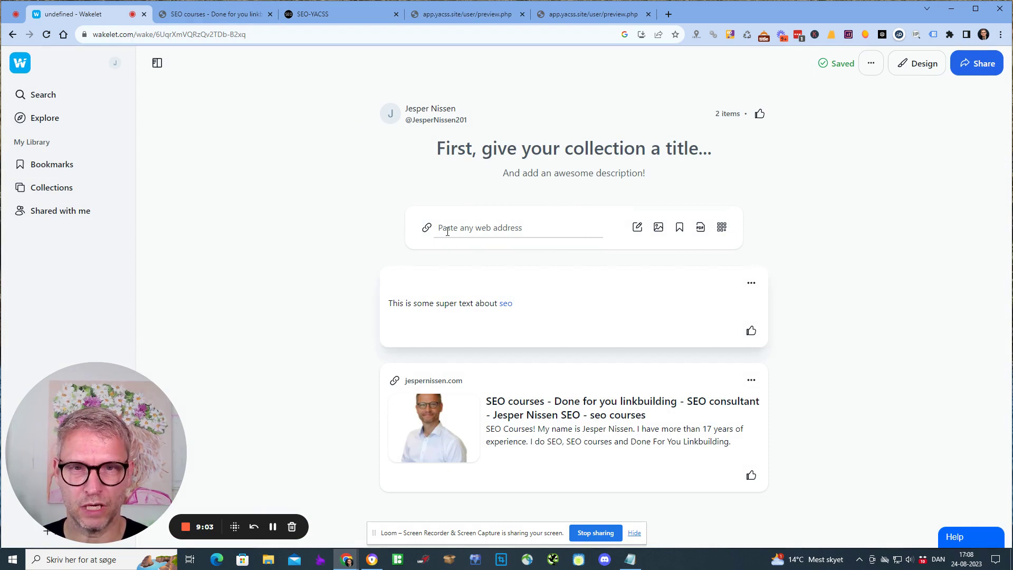
{"action": "left_click", "coordinate": [715, 35]}
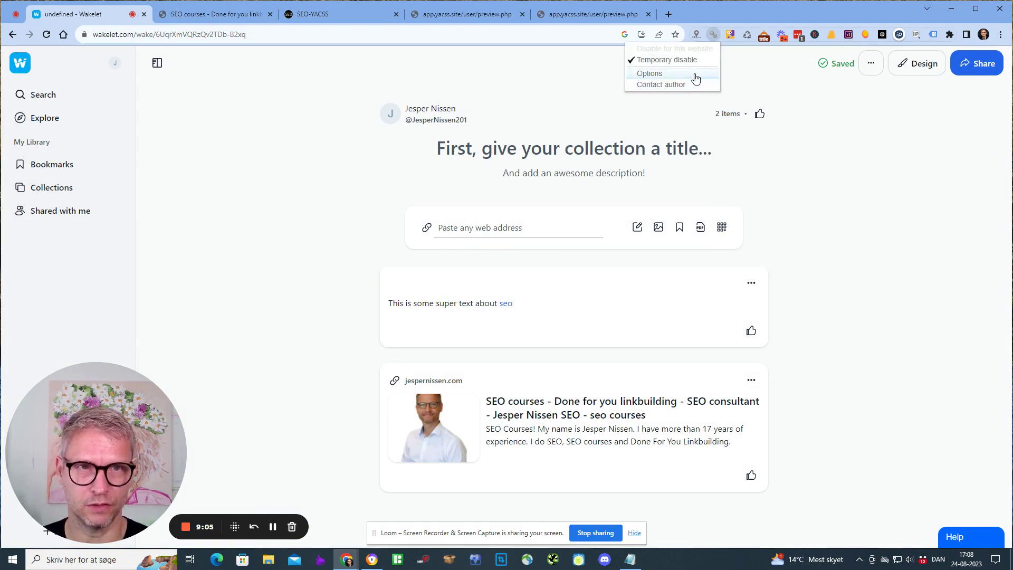
{"action": "left_click", "coordinate": [697, 60]}
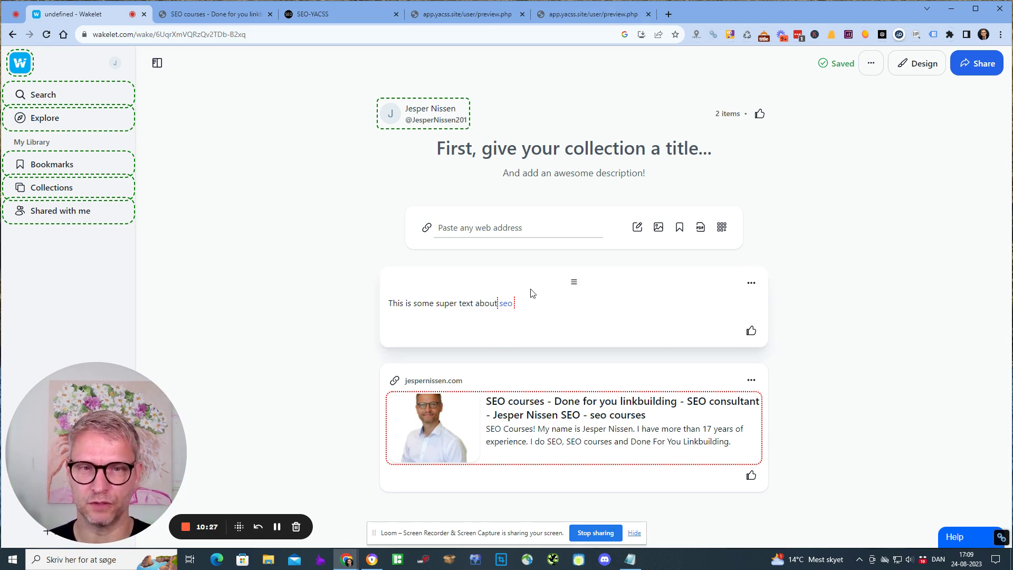
After confirming the links are nofollow, disable link highlighting and answer 'Dofollow links?' with No
{"action": "left_click", "coordinate": [714, 34]}
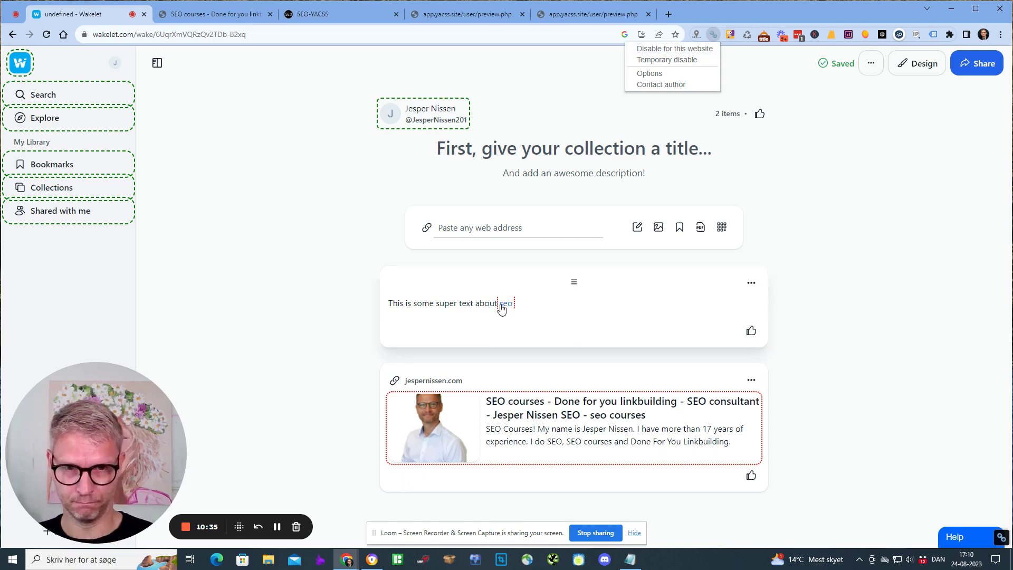
{"action": "left_click", "coordinate": [896, 290]}
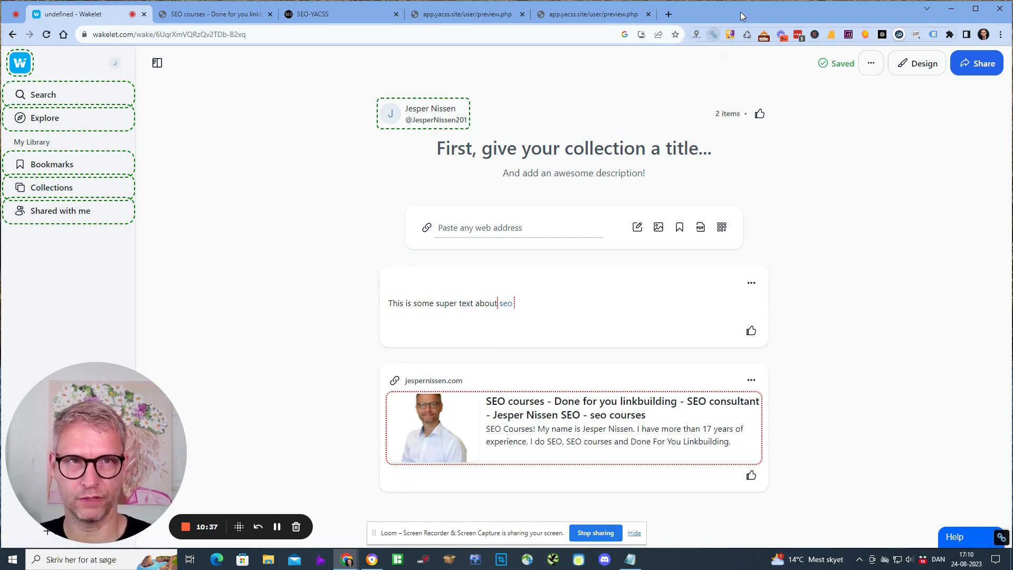
{"action": "left_click", "coordinate": [715, 34]}
{"action": "left_click", "coordinate": [687, 61]}
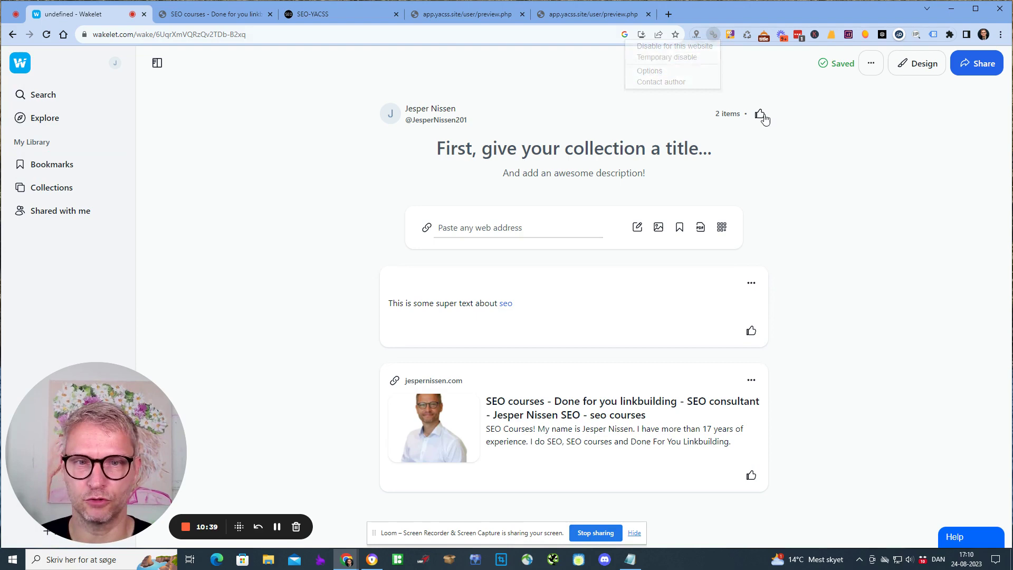
{"action": "key", "text": "alt+Tab"}
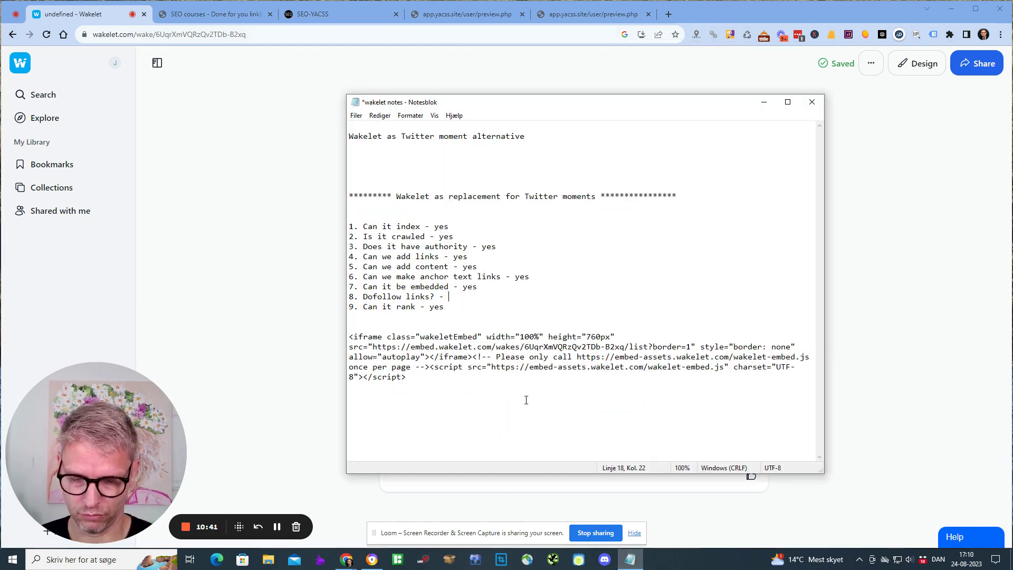
{"action": "type", "text": "No"}
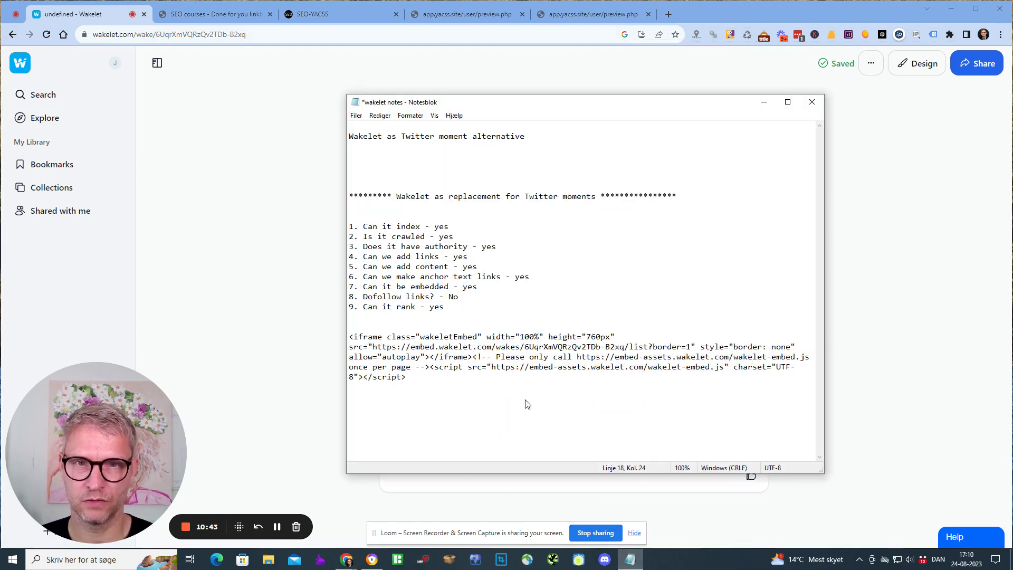
{"action": "left_click", "coordinate": [270, 164]}
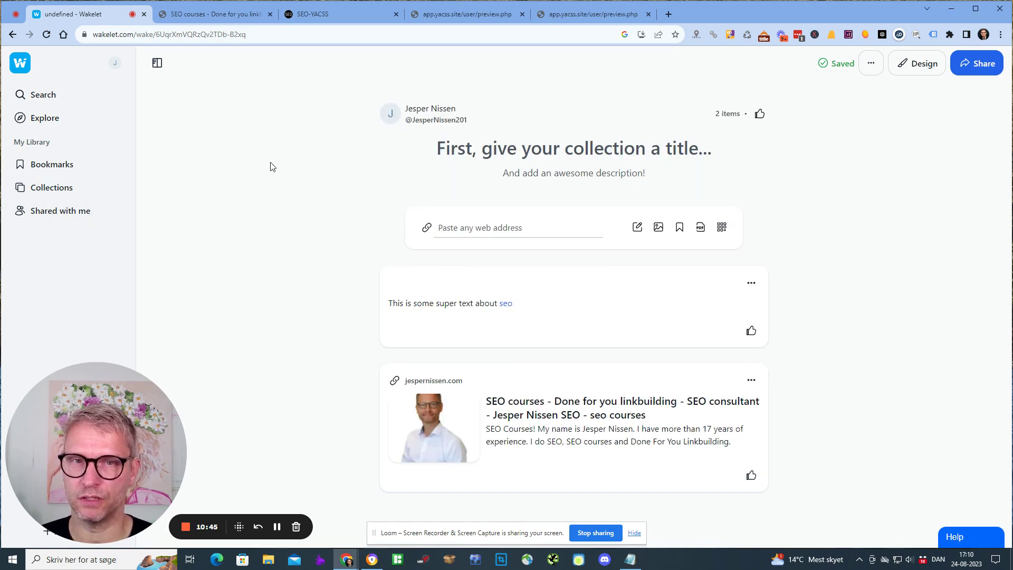